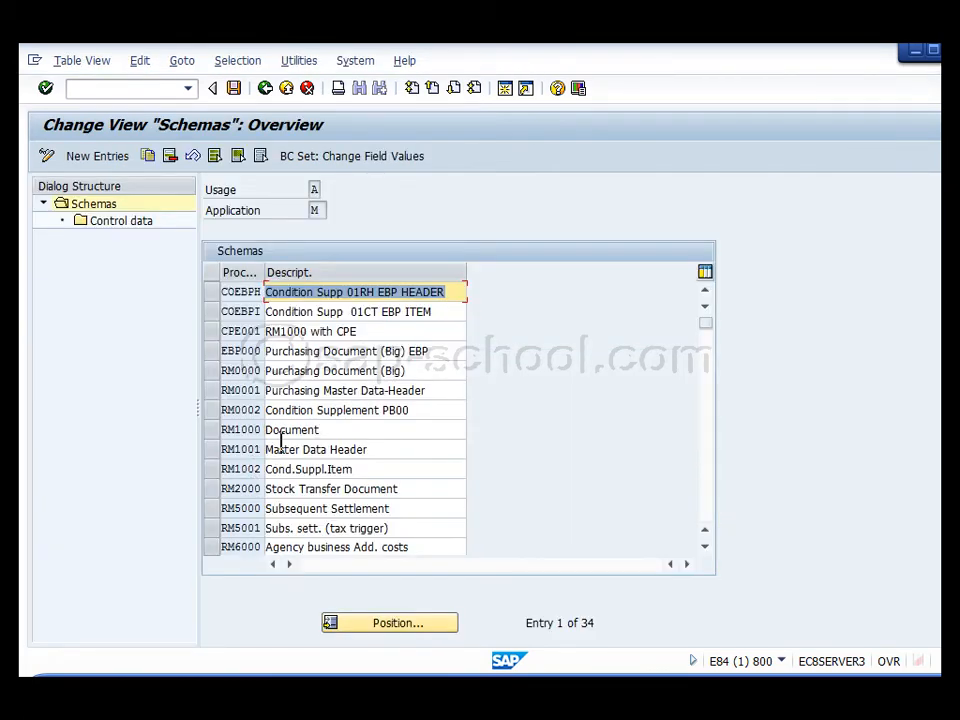
Step: Open the control data of calculation schema RM0000 Purchasing Document (Big) and widen its condition type column
left_click(216, 376)
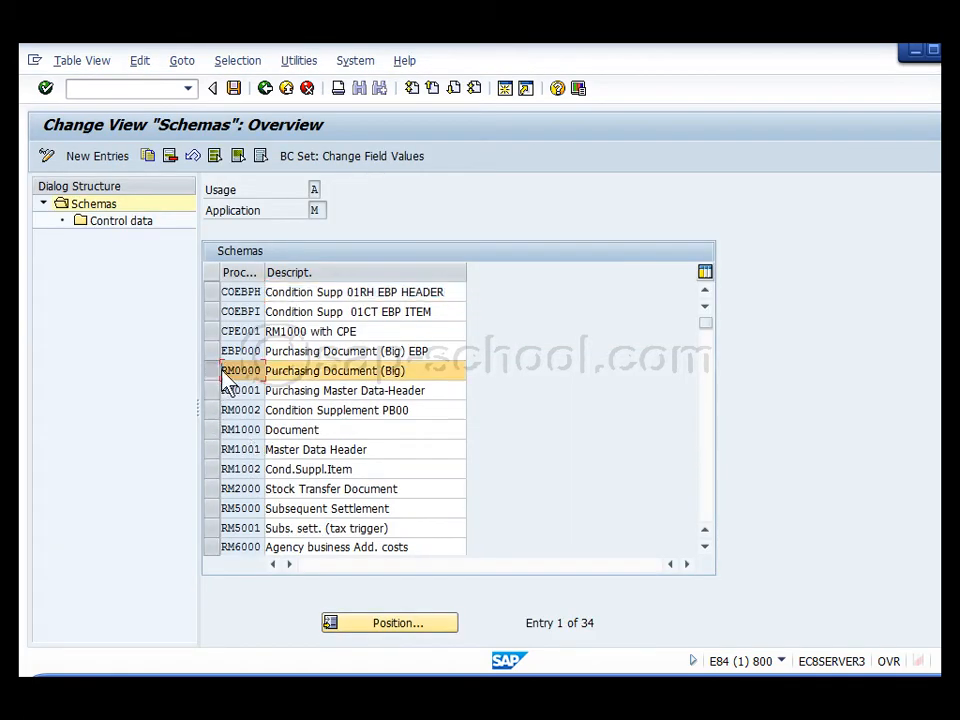
double_click(112, 232)
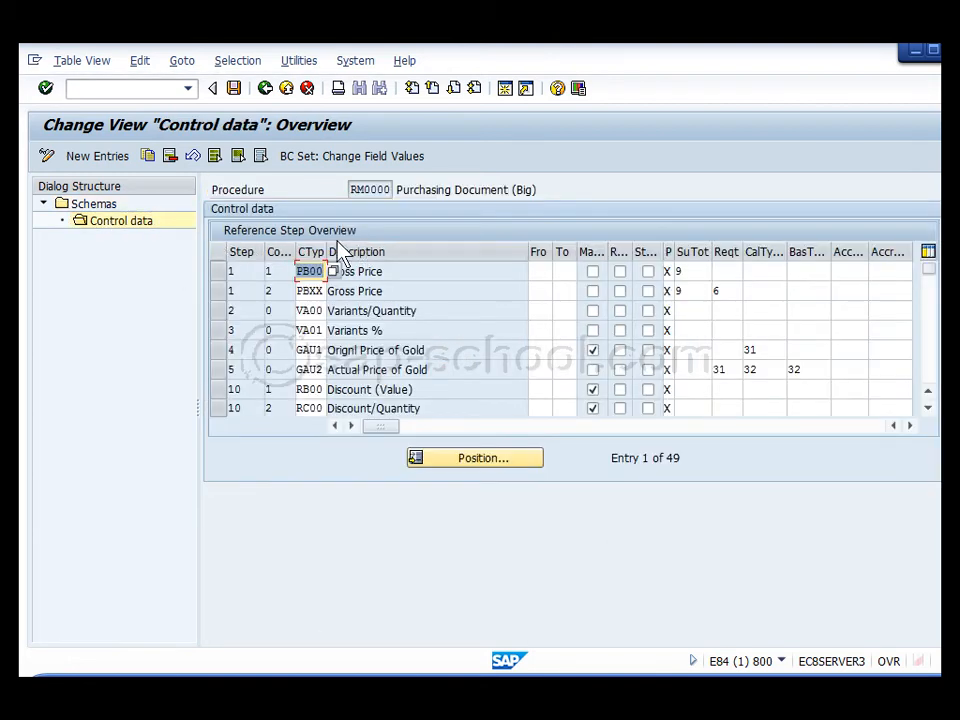
left_click_drag(326, 248, 361, 251)
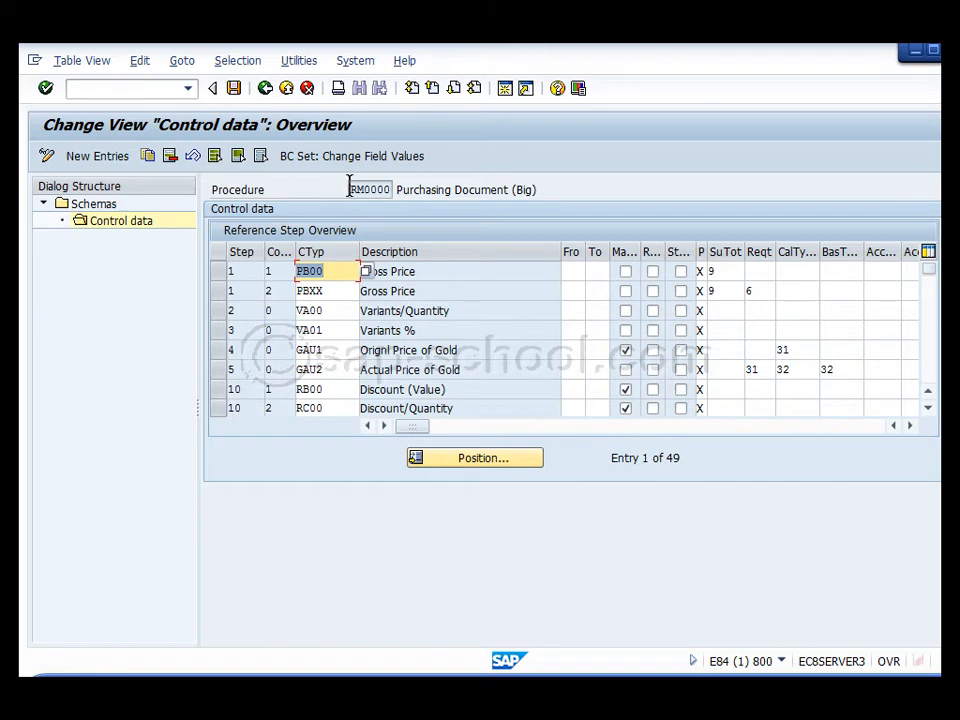
left_click_drag(350, 189, 388, 189)
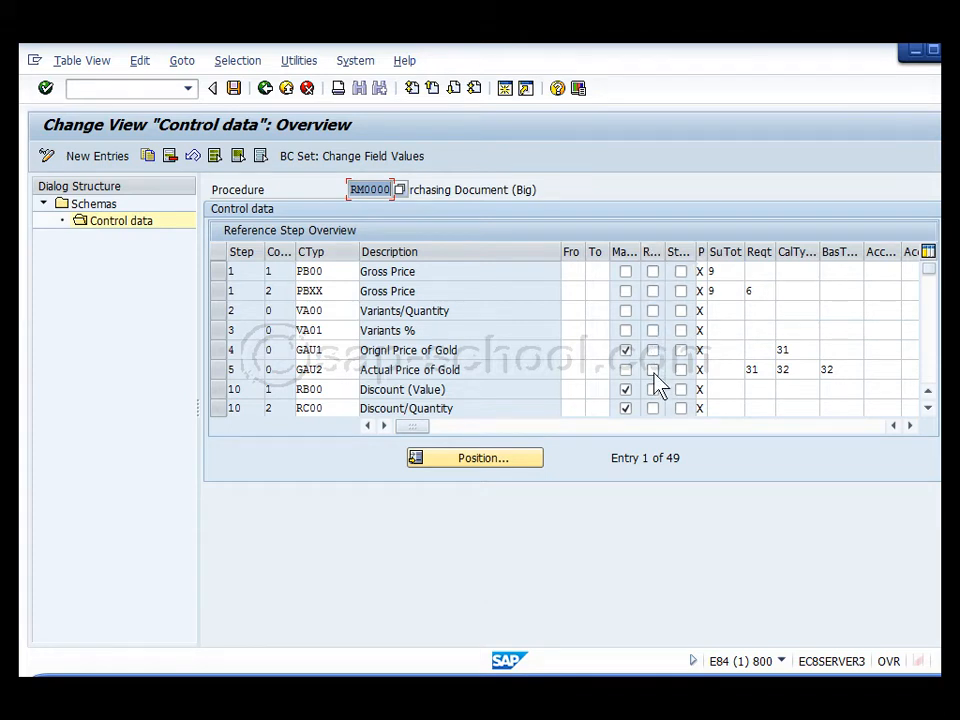
Step: Set the requirement of the PBXX Gross Price row to routine 10, Plant is set
left_click(764, 291)
left_click(784, 292)
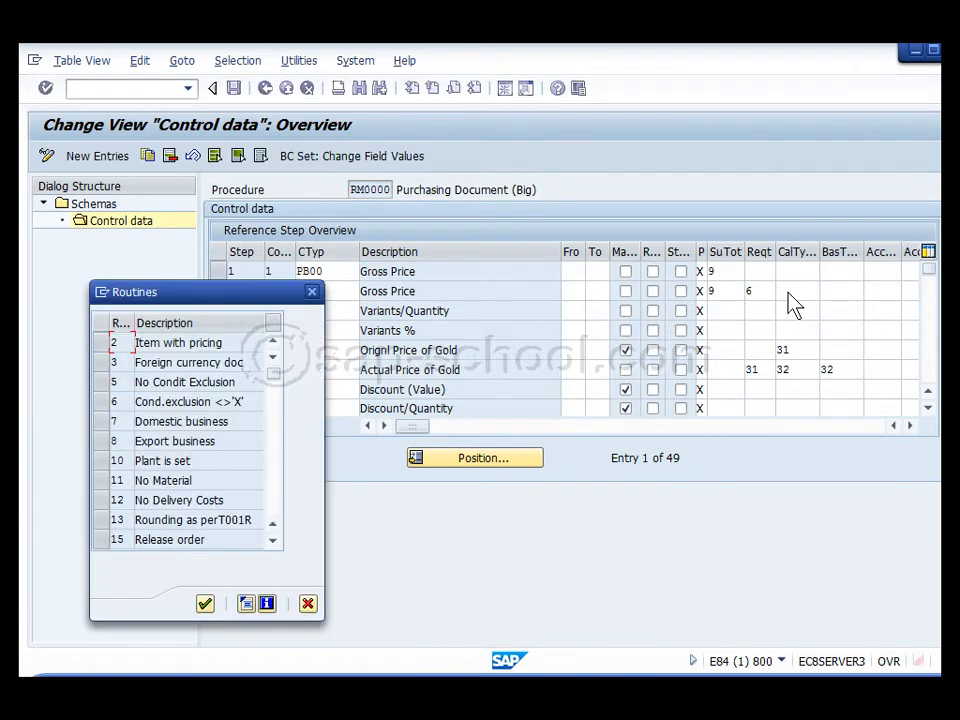
left_click_drag(250, 292, 419, 215)
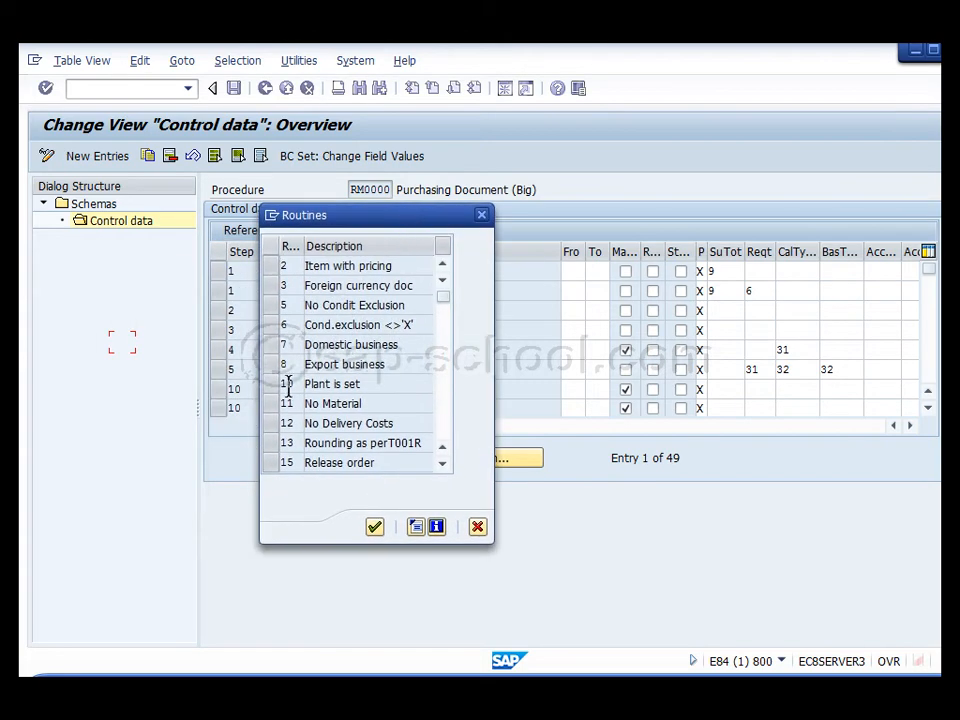
left_click(284, 384)
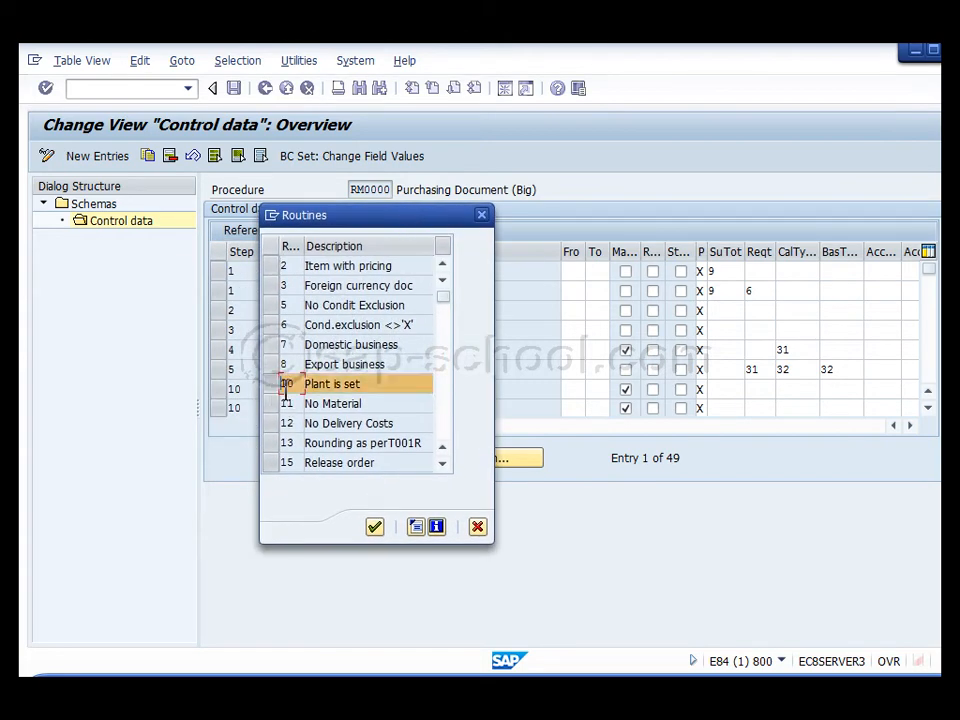
left_click(374, 527)
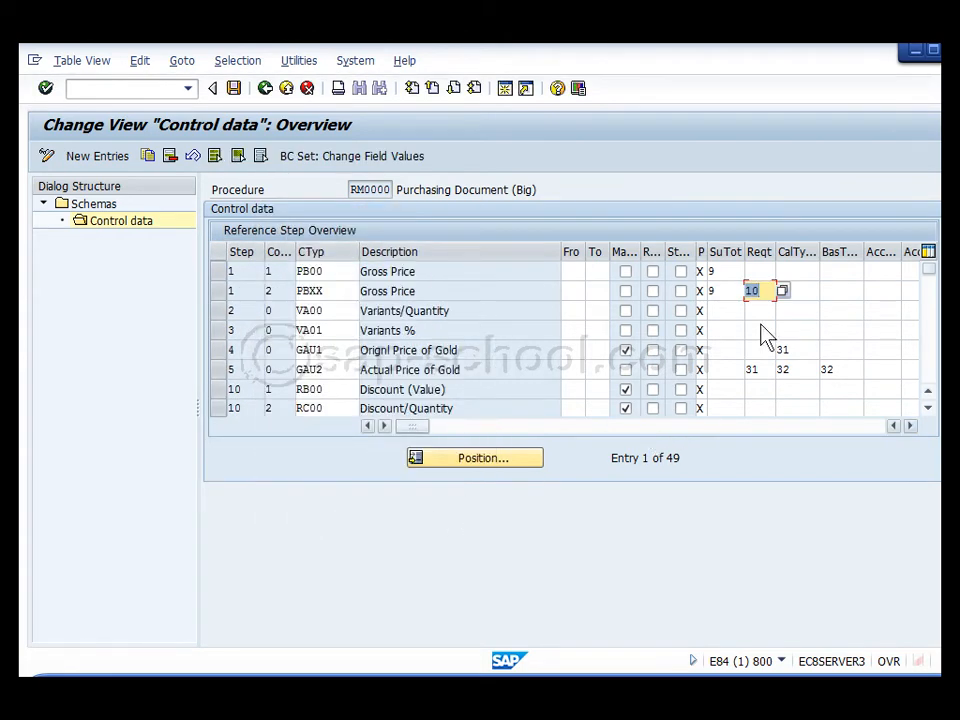
Step: Display the ABAP source code of requirement routine 10, Plant is set, and return to the control data
left_click(782, 290)
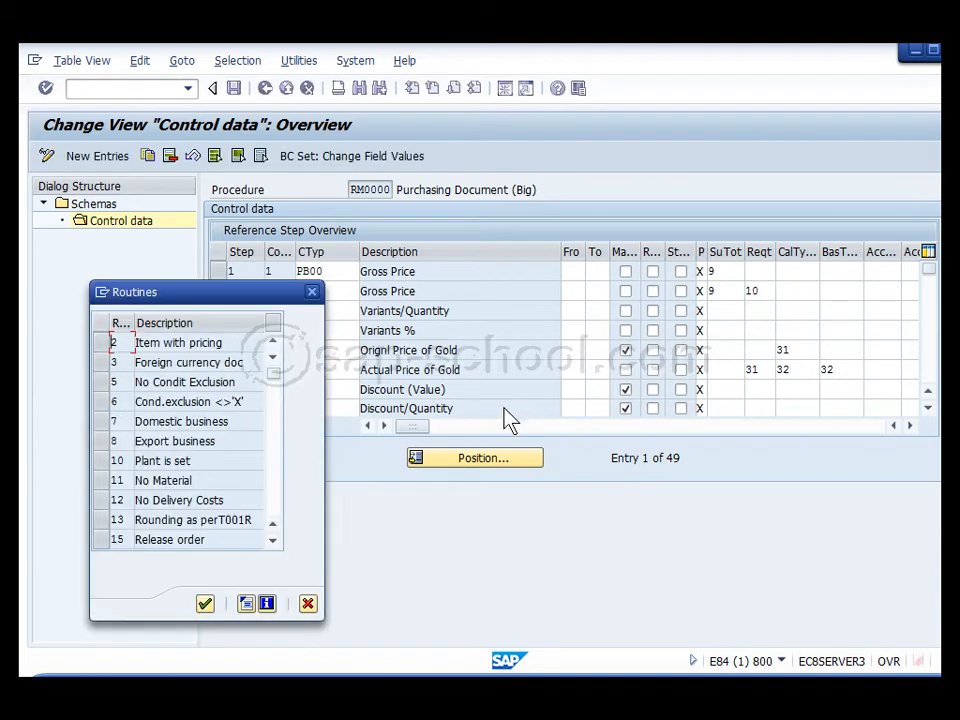
left_click(98, 462)
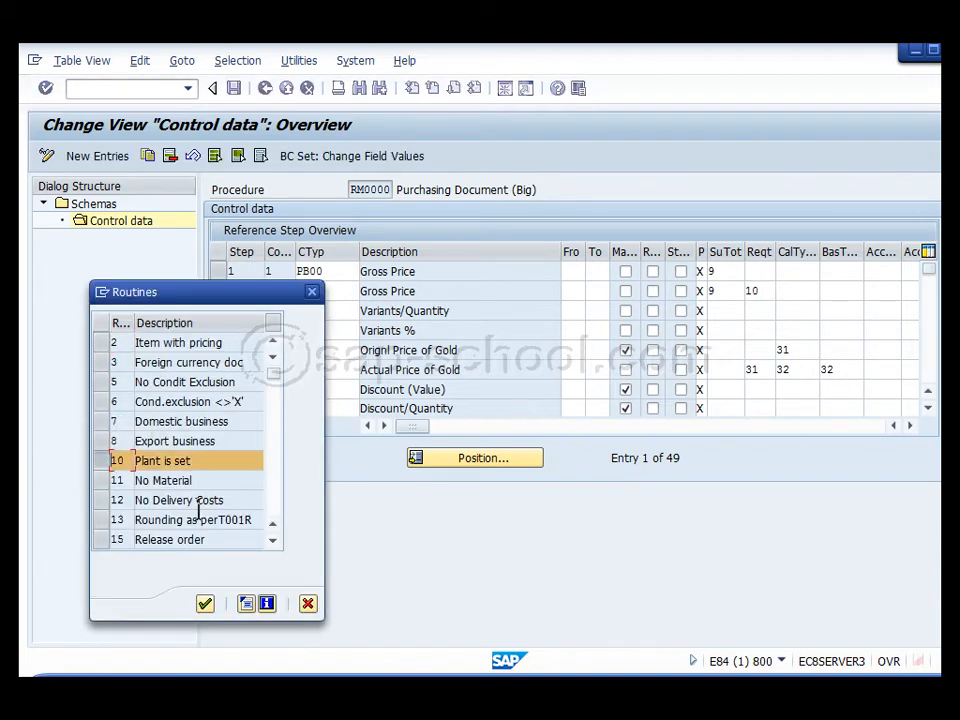
left_click(247, 605)
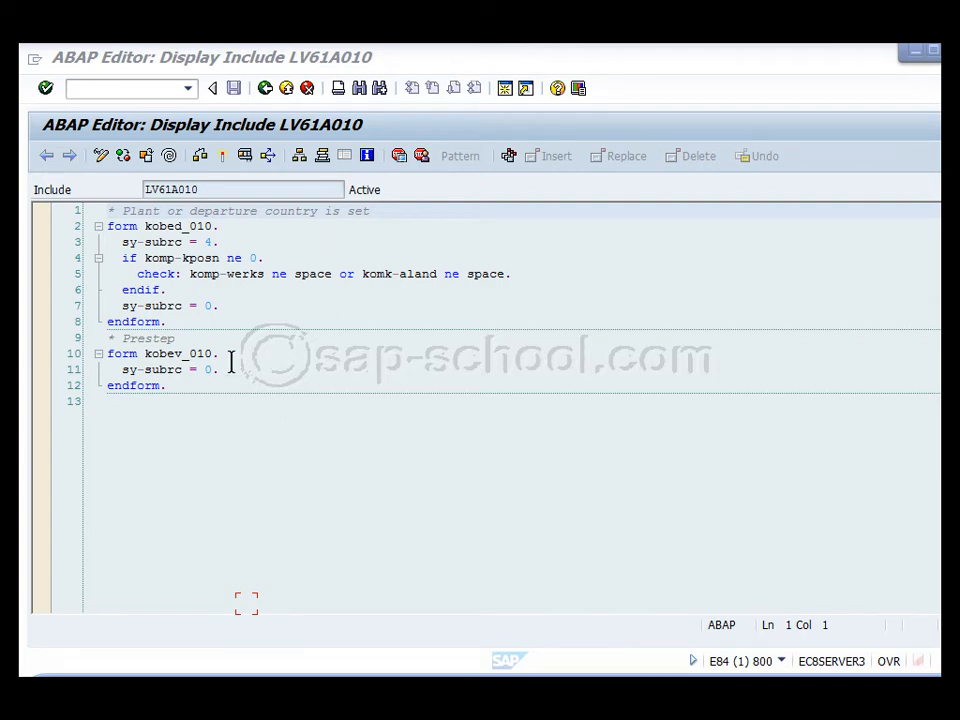
left_click(265, 88)
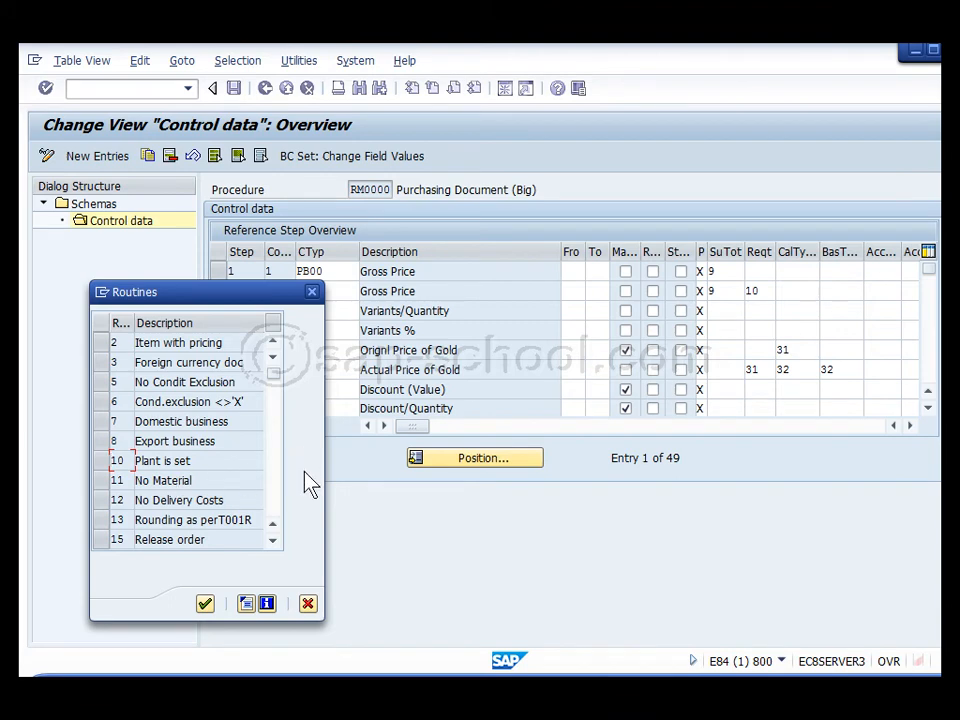
left_click(307, 603)
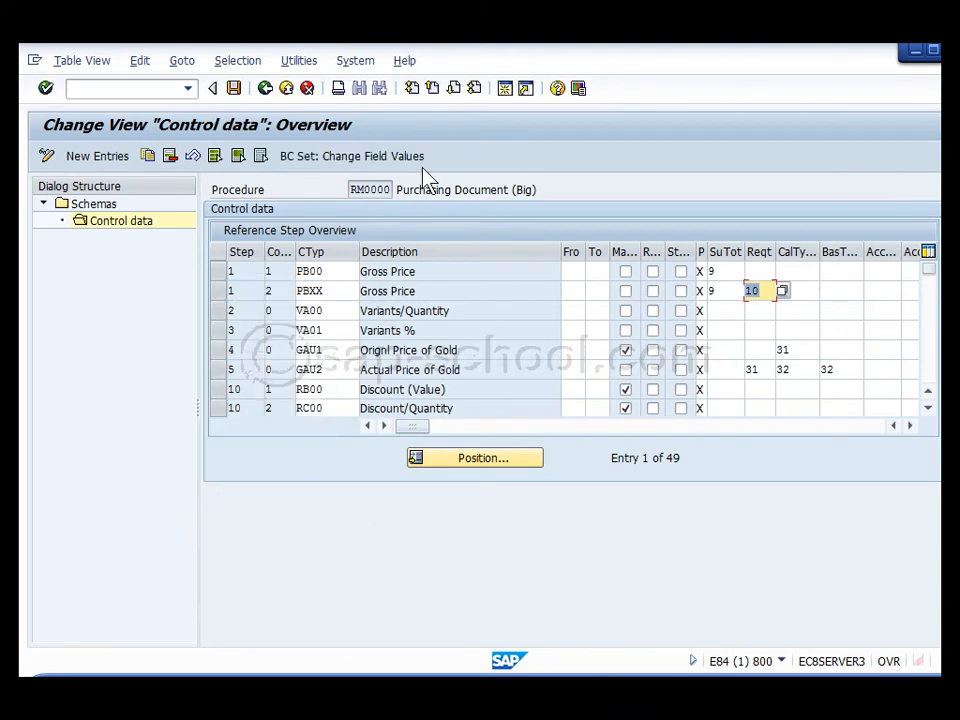
Step: Leave the calculation schema without saving the requirement change and return to the implementation guide
left_click(265, 88)
left_click(265, 88)
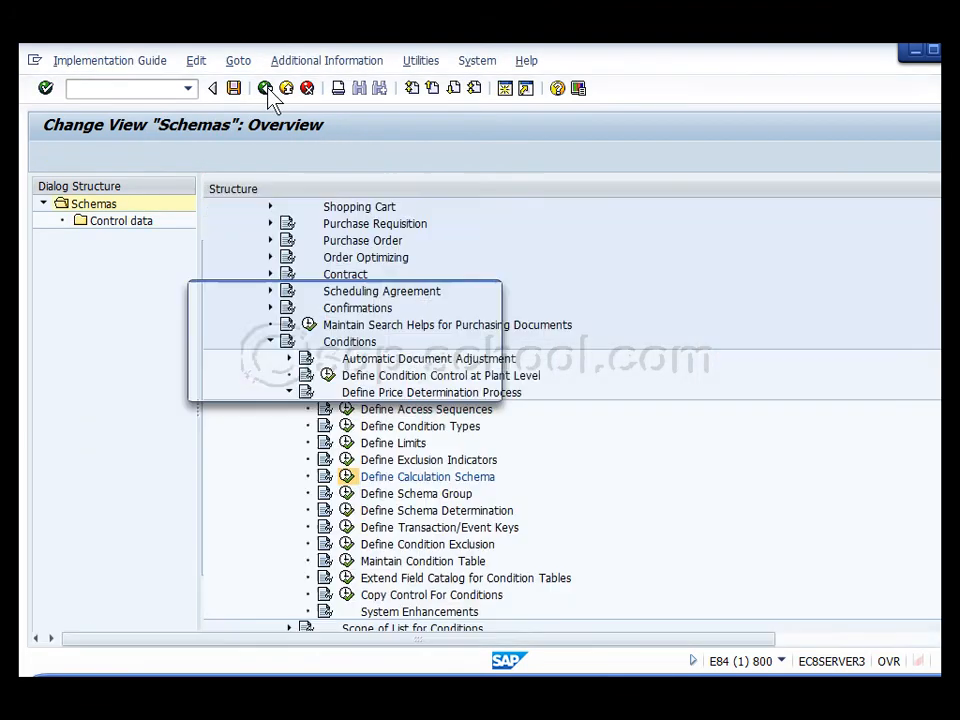
left_click(378, 380)
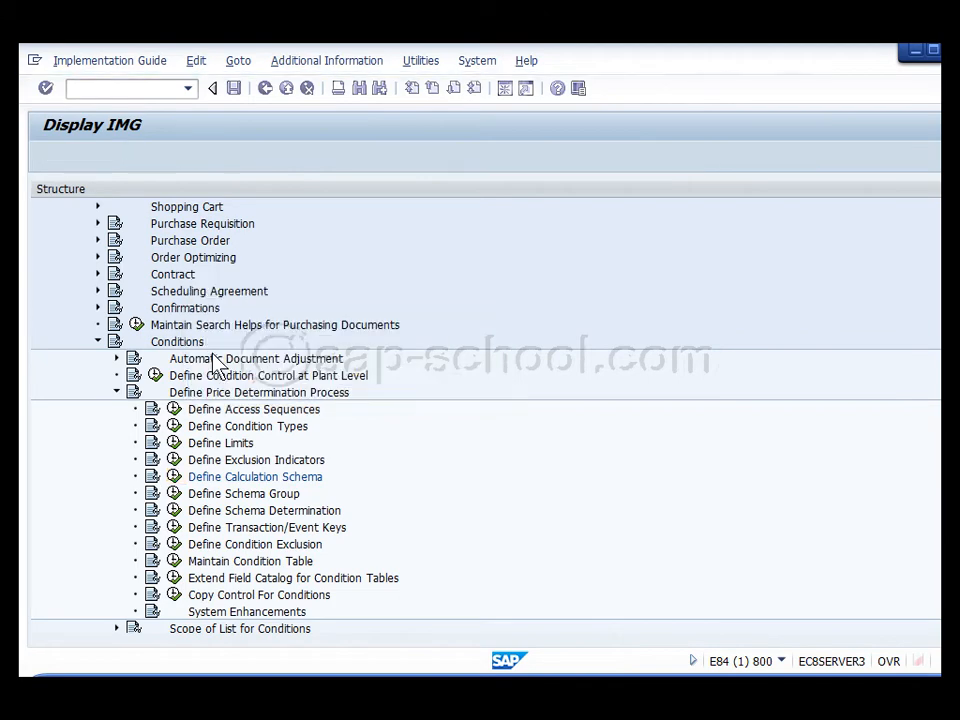
Step: Open the Define Condition Type activity under Define Condition Types and position the list on condition type PB00
left_click(176, 426)
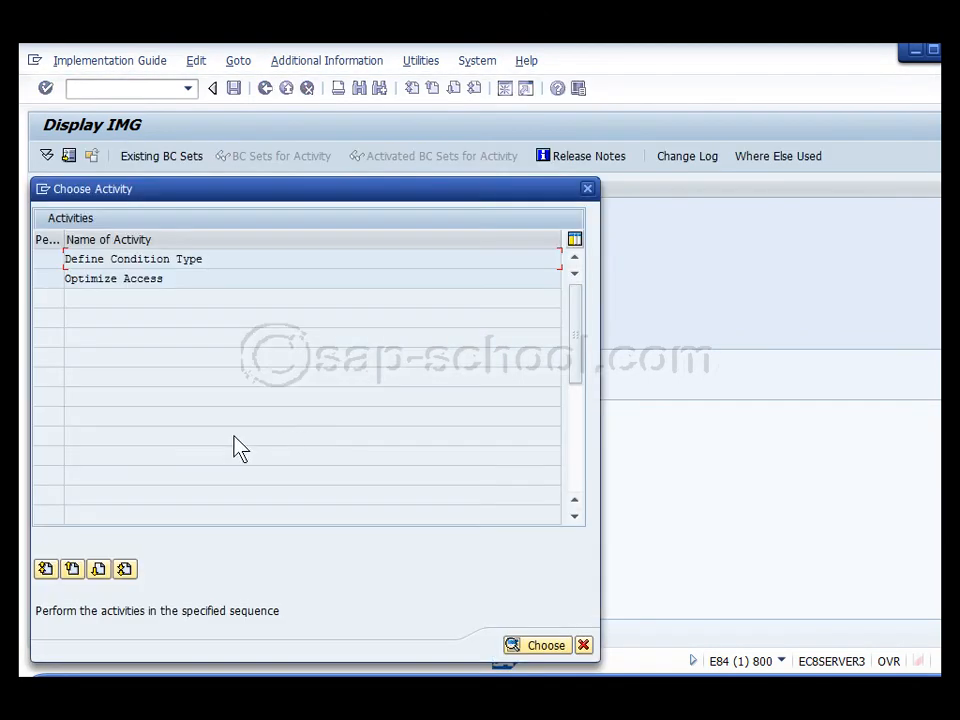
double_click(150, 262)
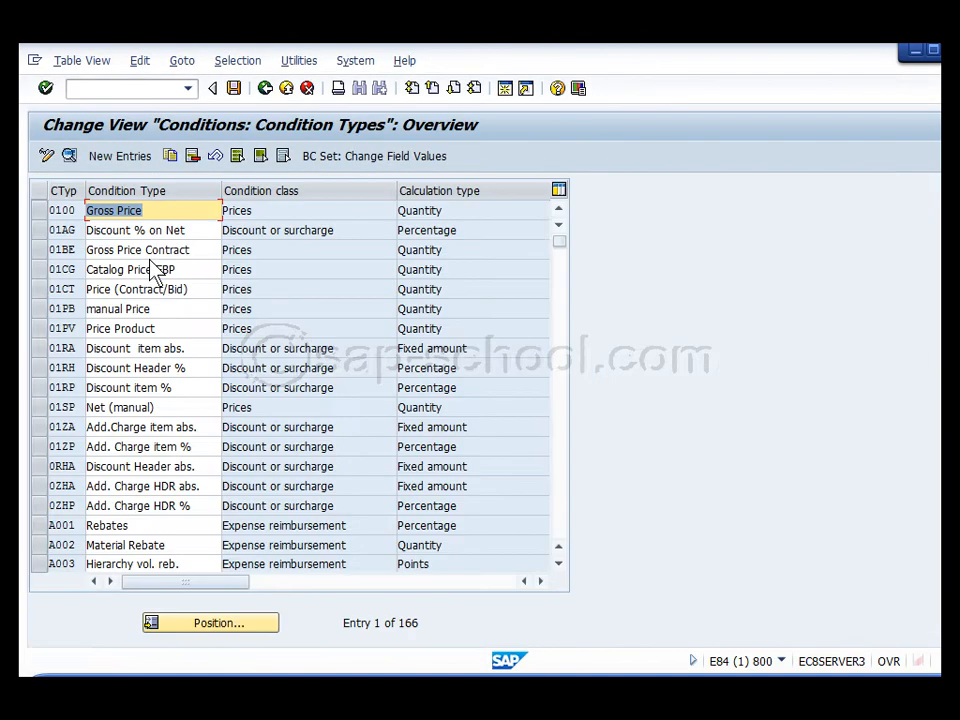
left_click(230, 624)
type("p")
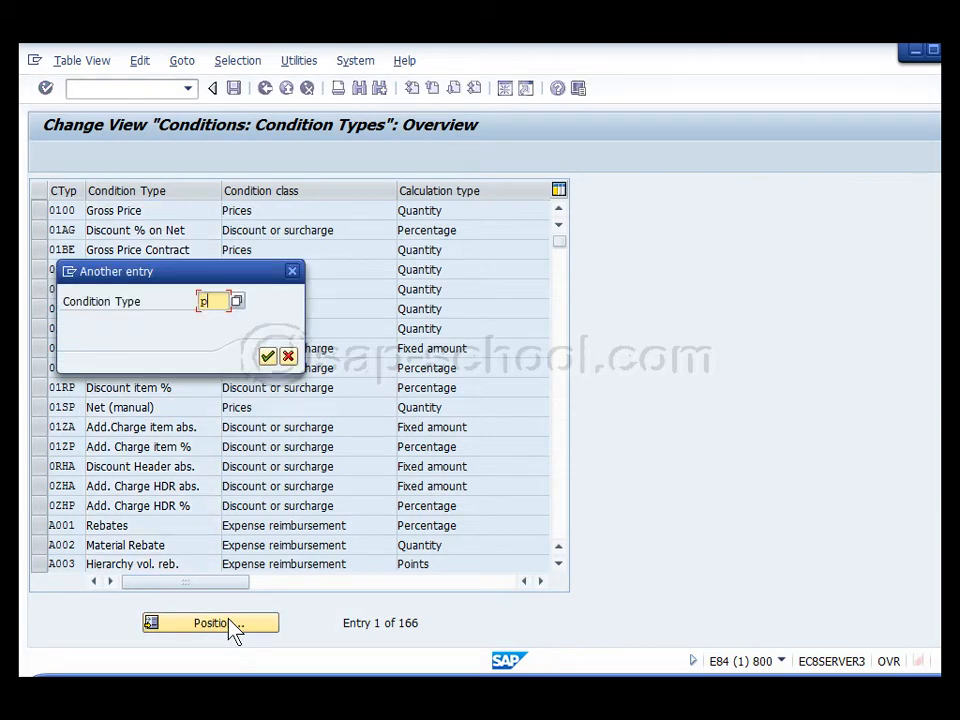
type("b00")
key("Return")
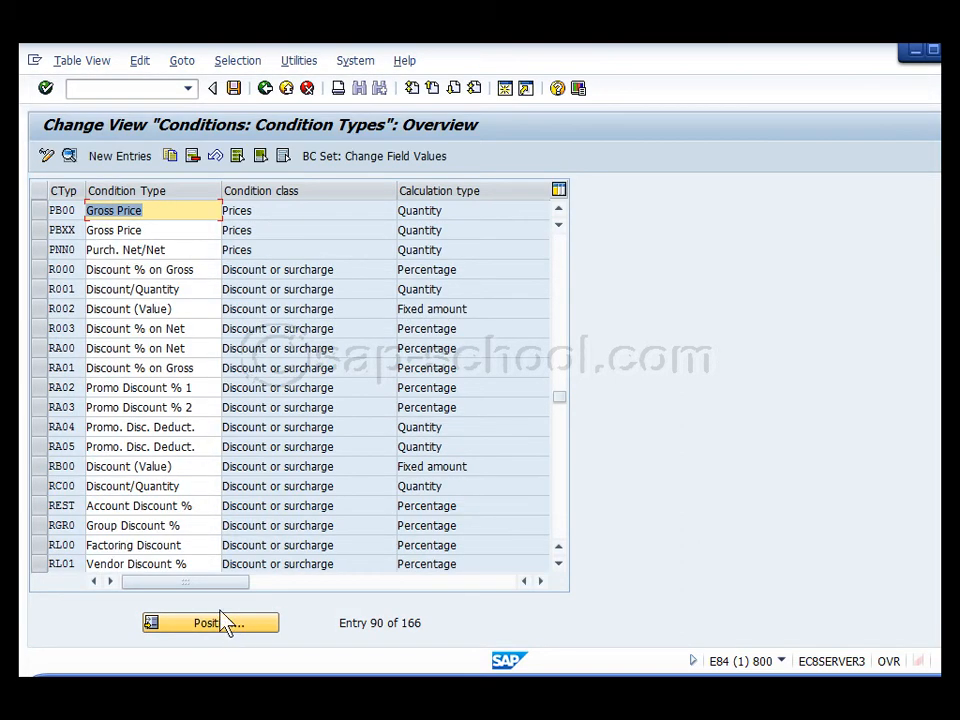
Step: Open the details of condition type PB00 and review its control data, master data, scales and assigned access sequence
left_click(40, 211)
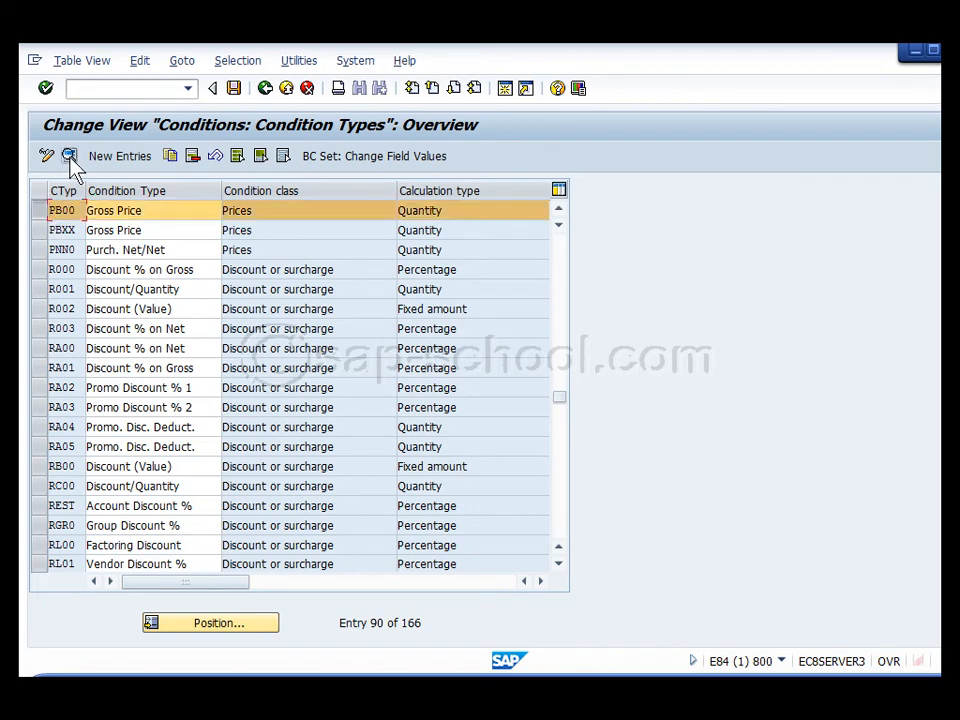
left_click(69, 156)
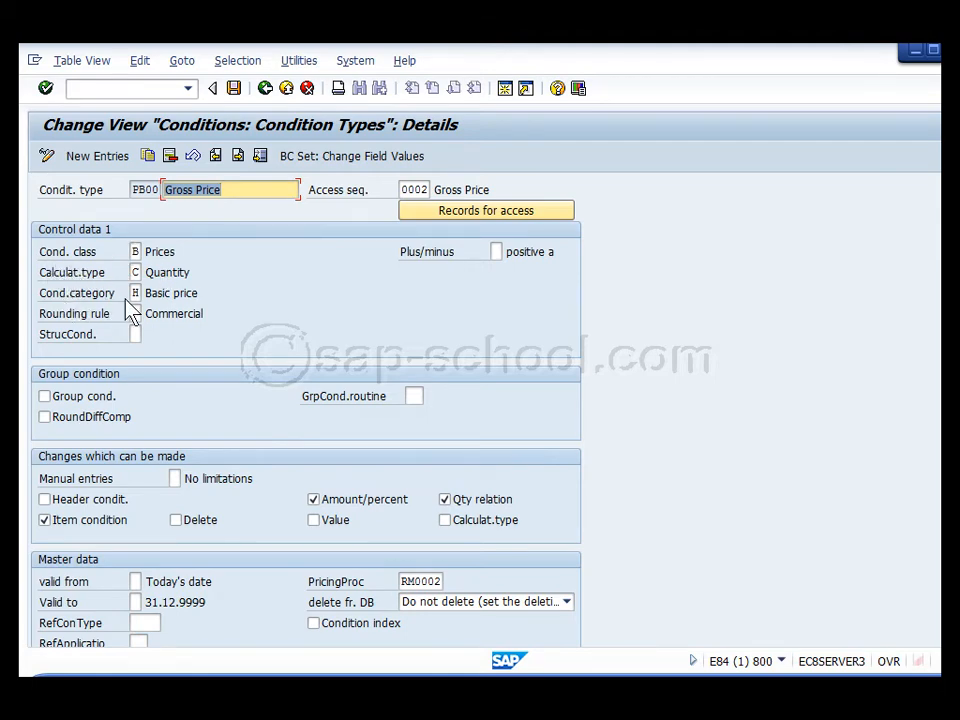
scroll(261, 326, "down", 5)
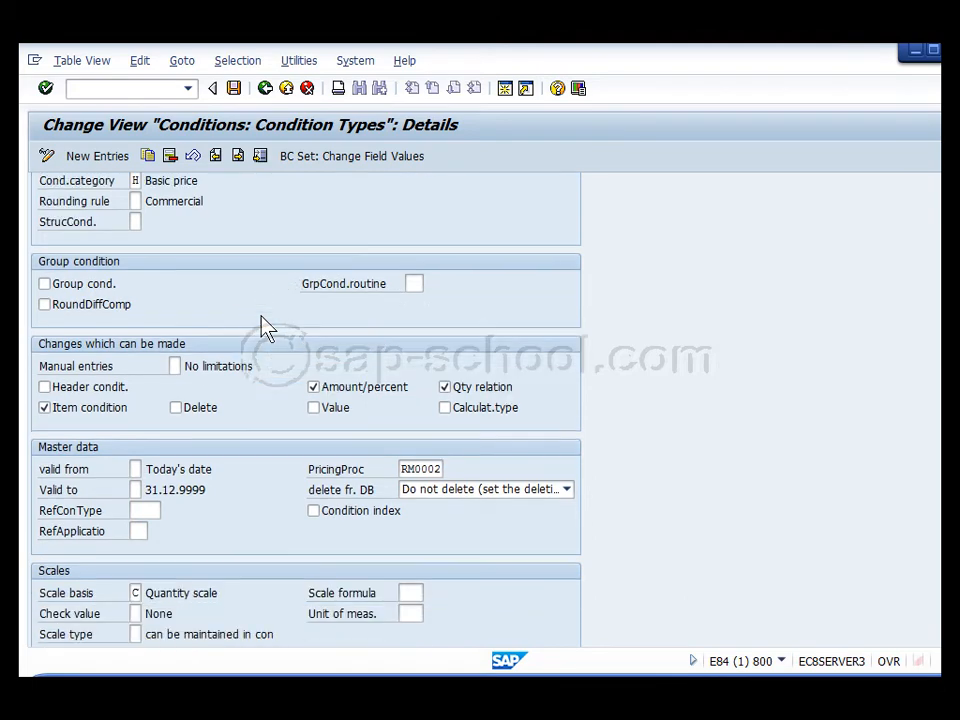
scroll(265, 328, "down", 6)
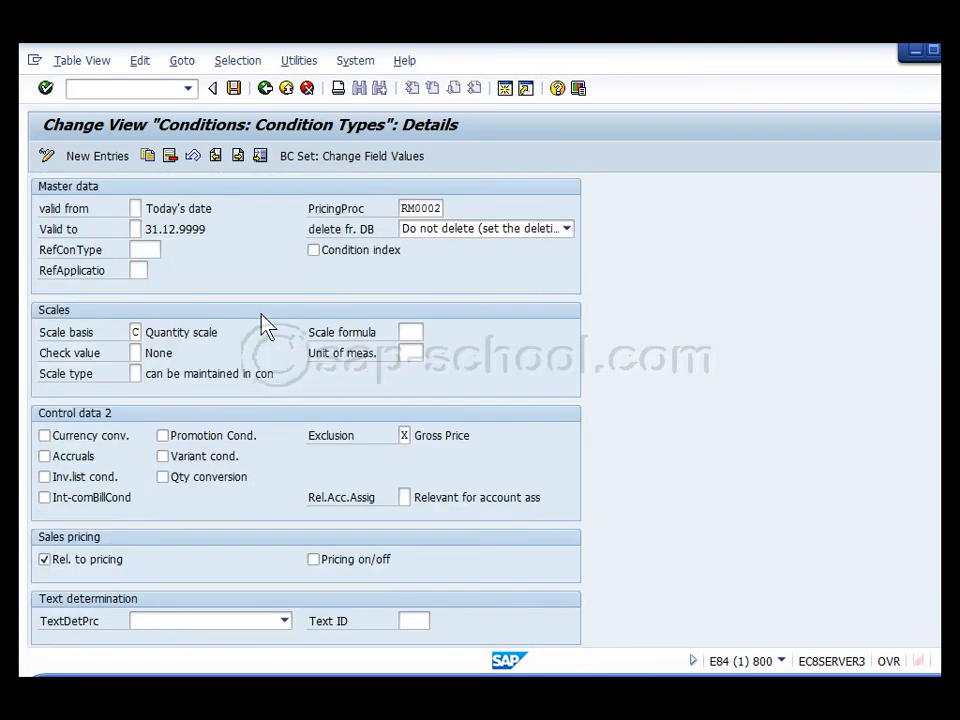
scroll(283, 457, "up", 2)
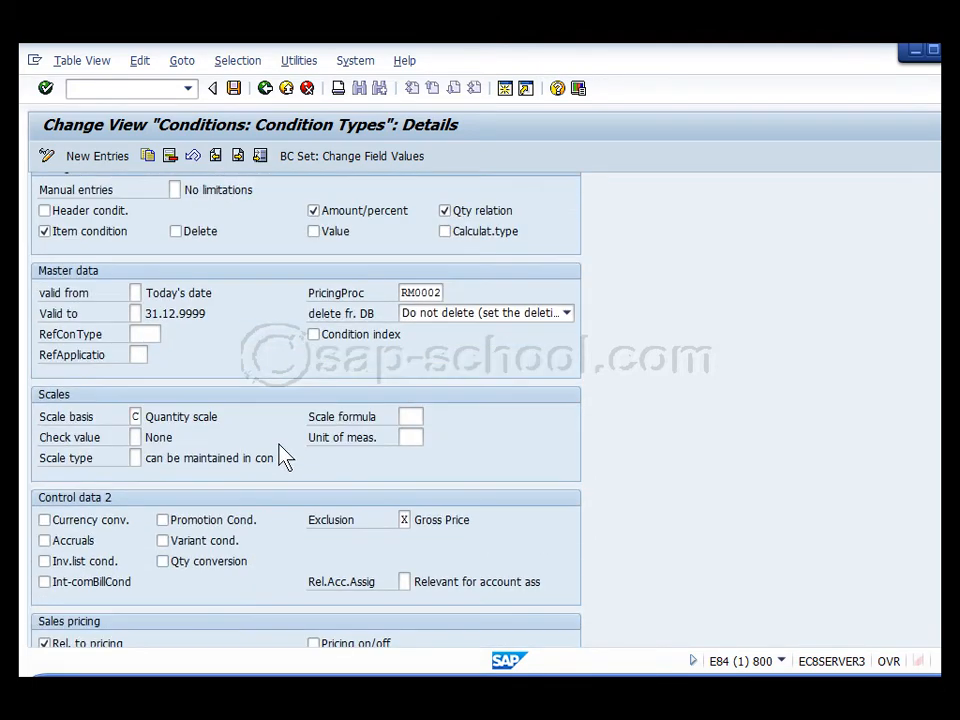
scroll(283, 457, "up", 7)
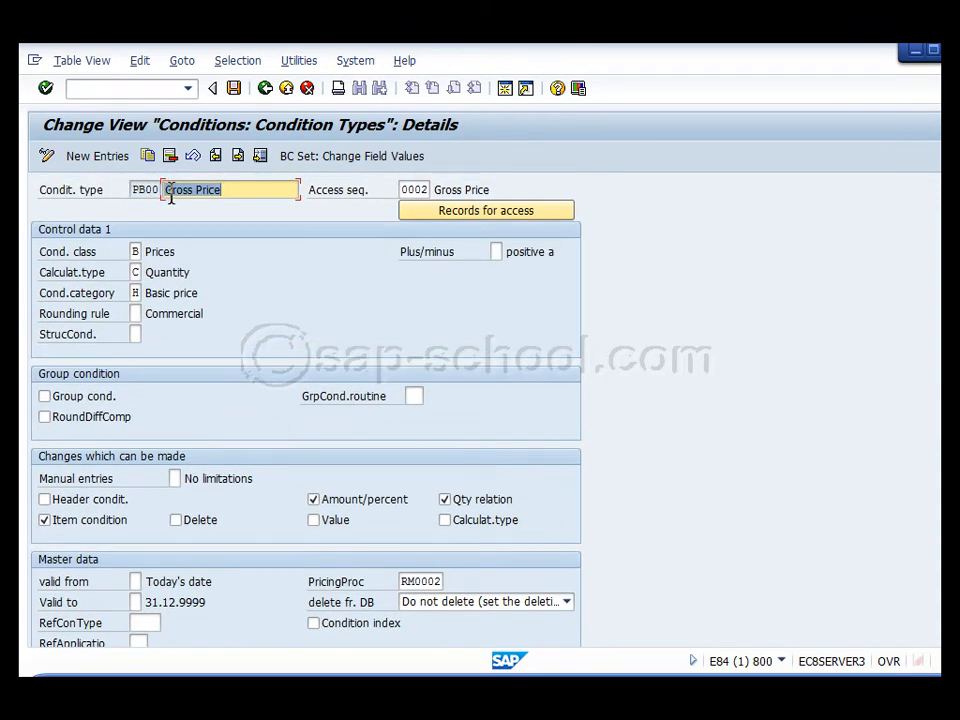
left_click(242, 193)
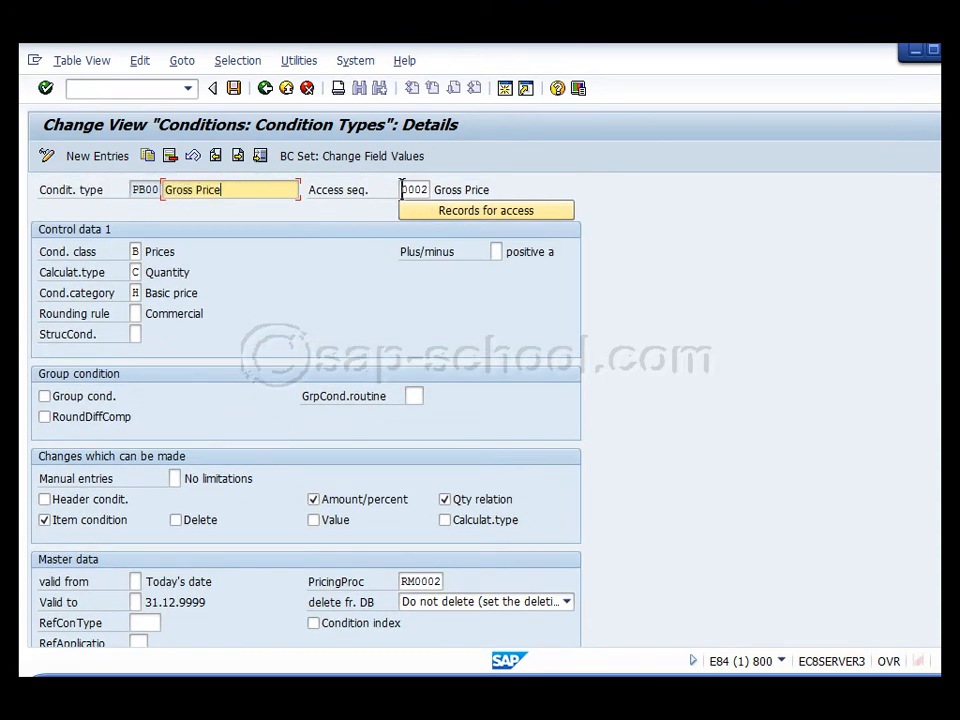
left_click_drag(402, 190, 433, 189)
left_click(484, 189)
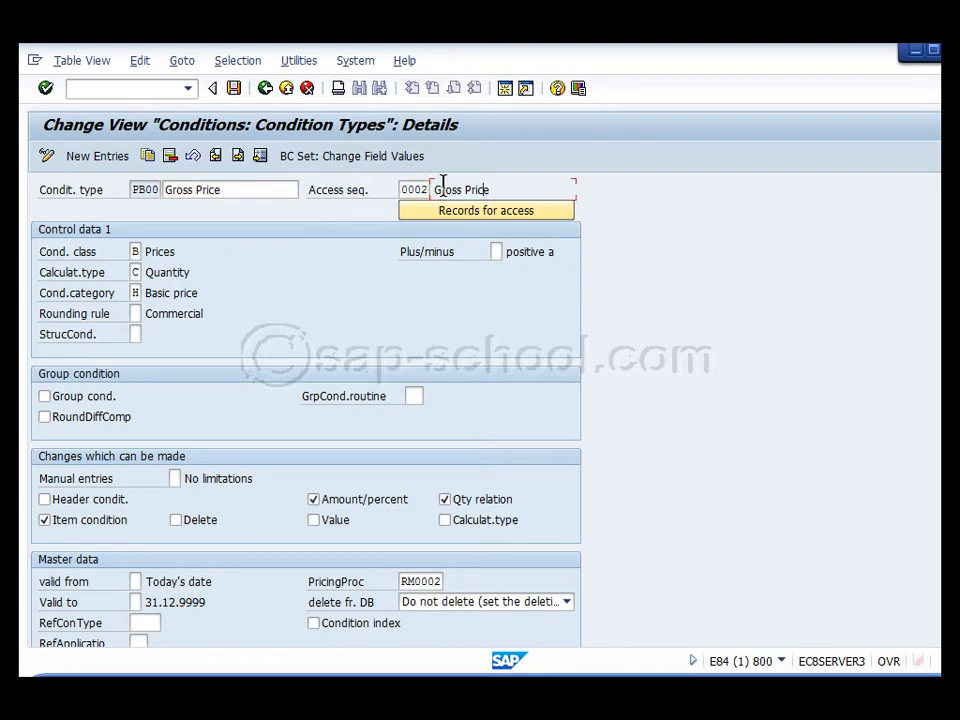
Step: View the selection screen for the condition records of PB00's access sequence and return to the implementation guide
left_click(474, 213)
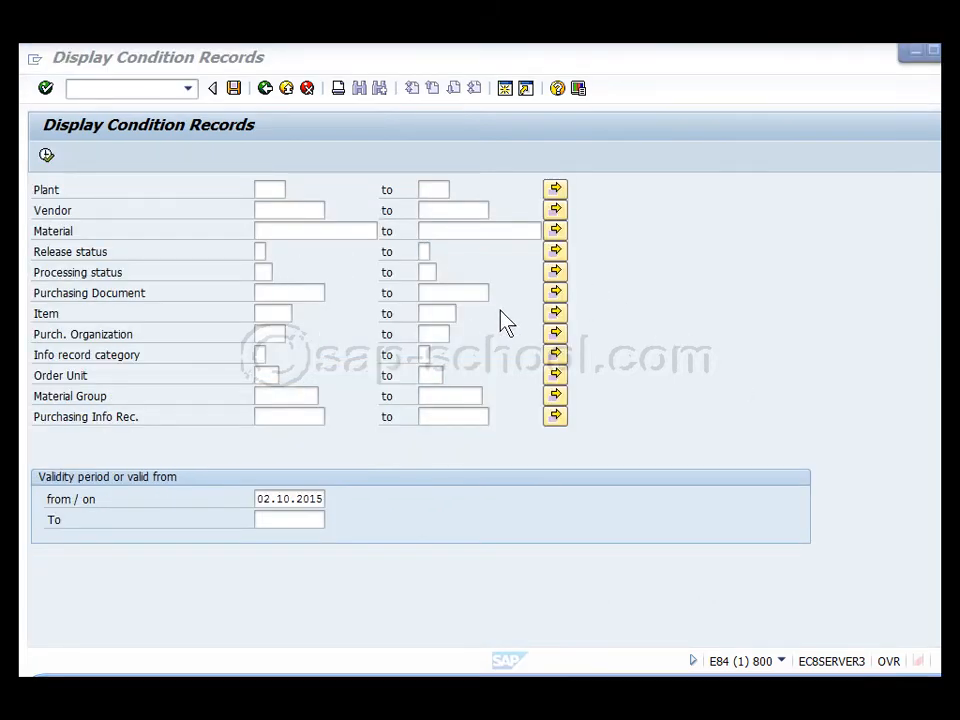
left_click(266, 89)
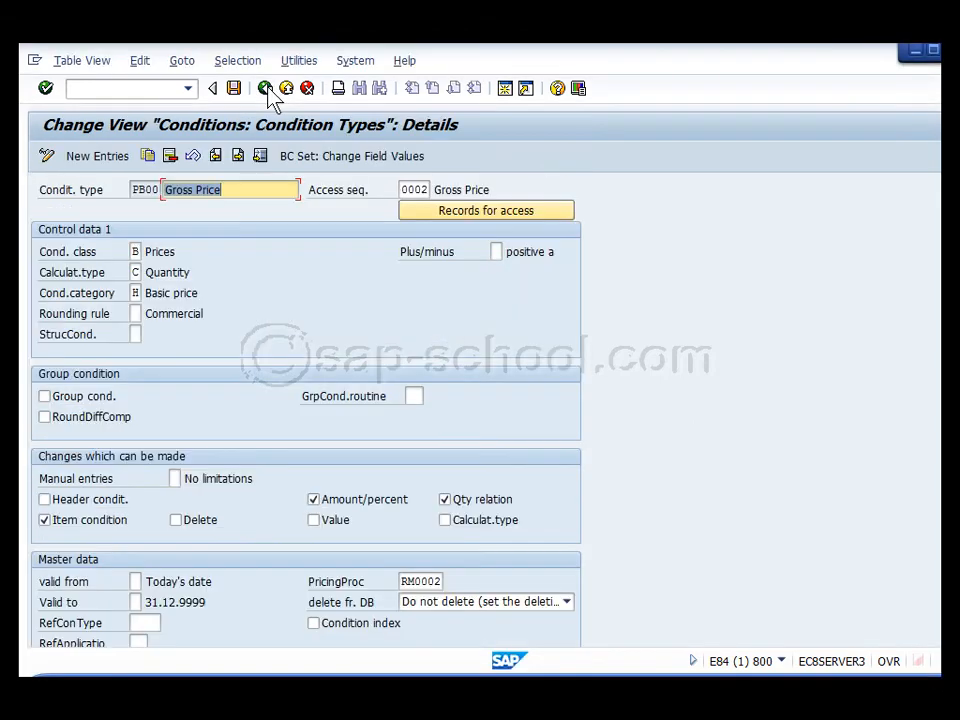
left_click(265, 89)
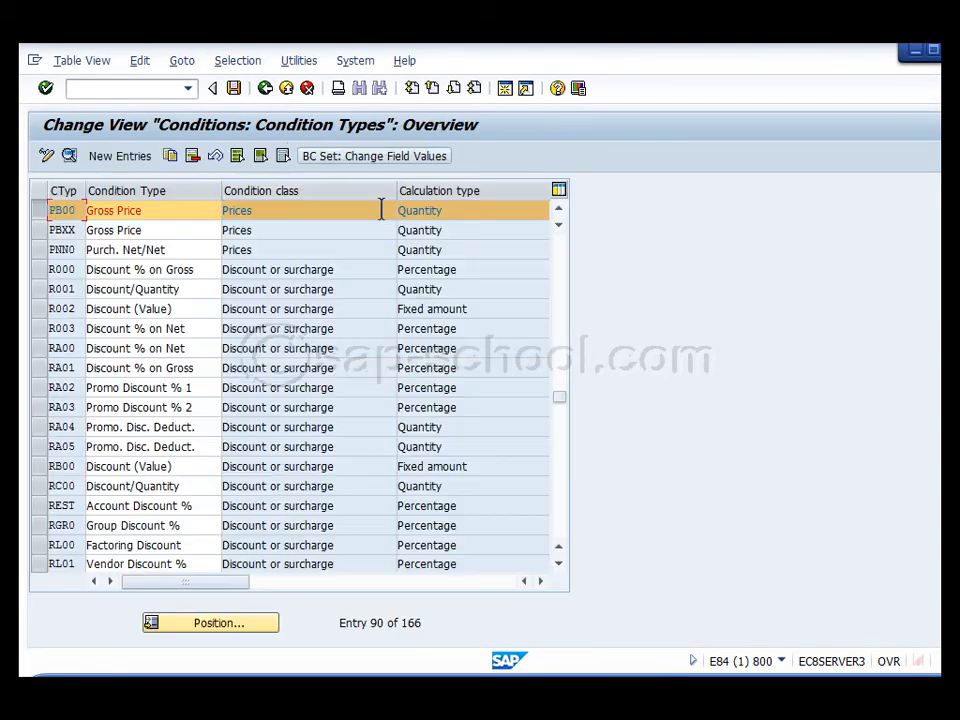
left_click(266, 90)
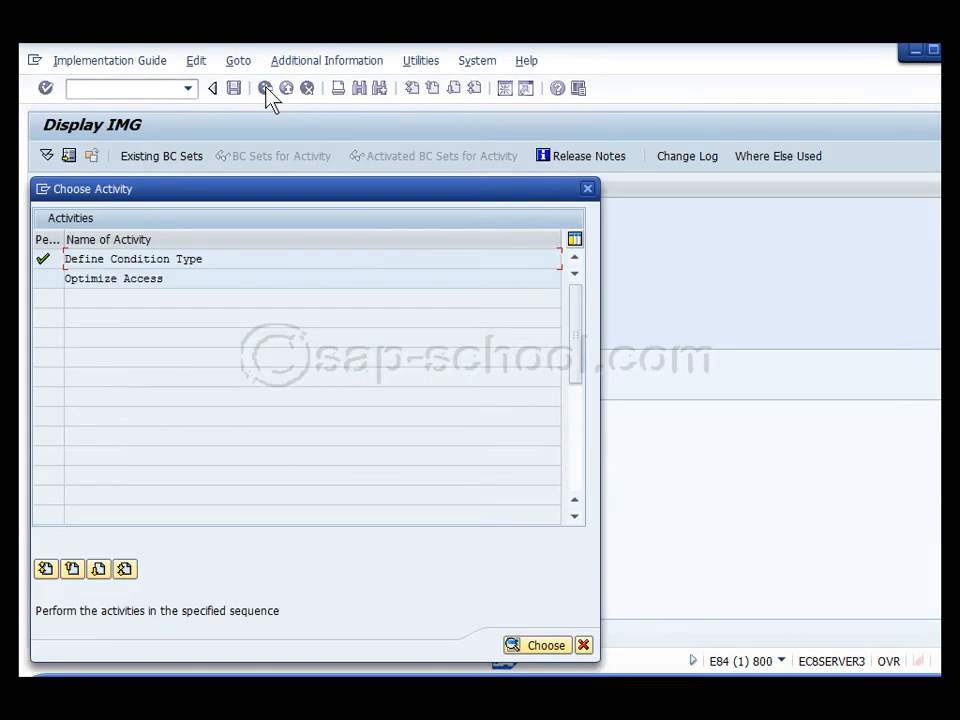
left_click(587, 189)
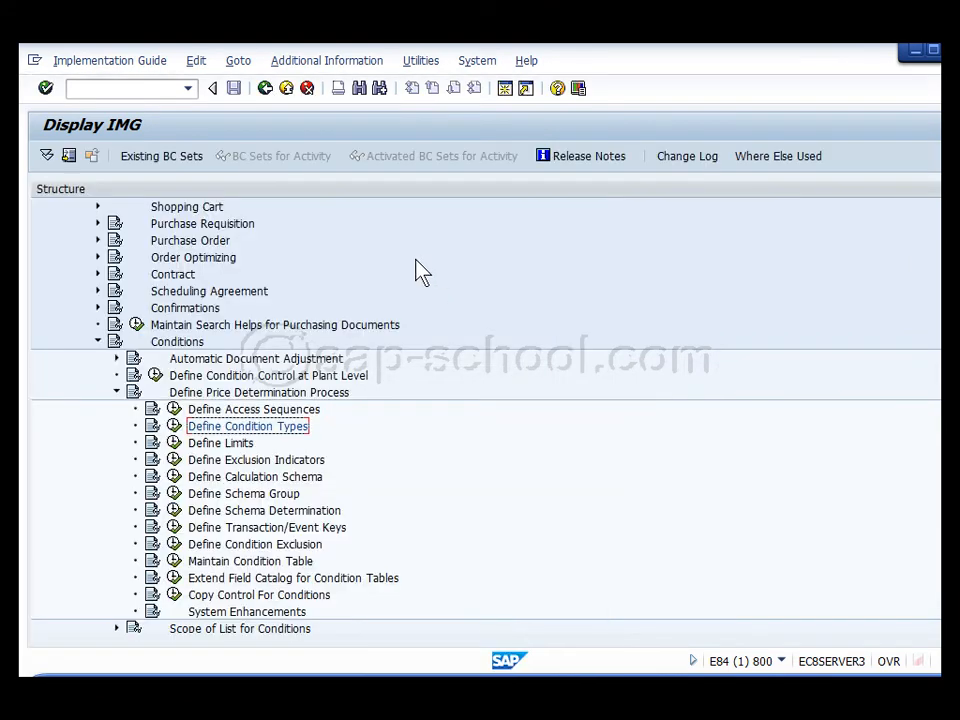
Step: Open the Define Access Sequences activity, accepting the cross-client notice, and display the accesses of access sequence 0005 Material Rebate
left_click(176, 409)
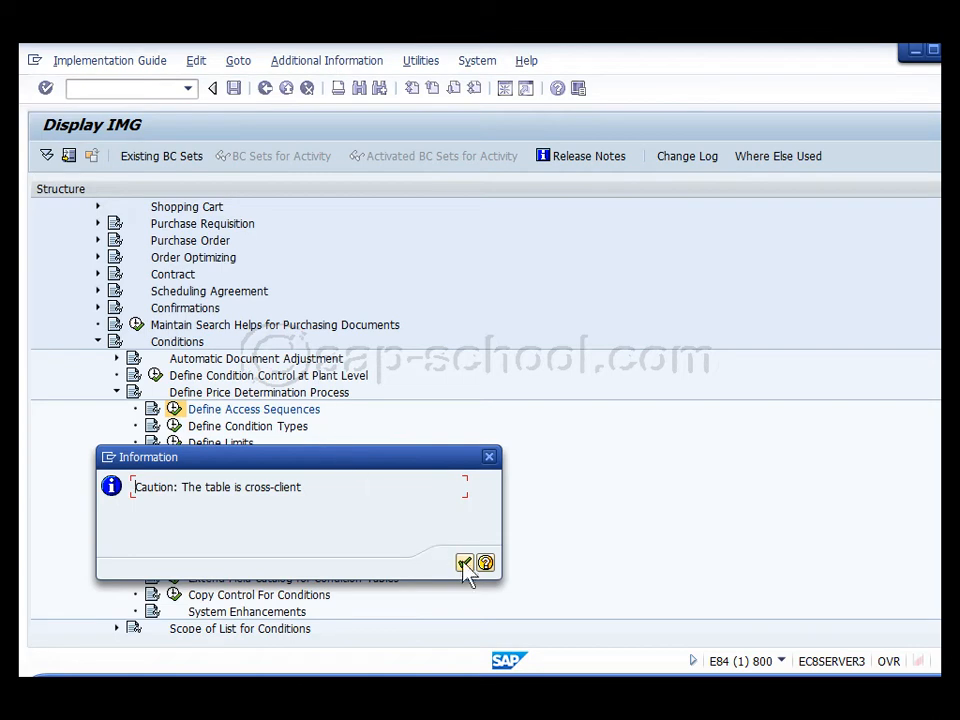
left_click(465, 564)
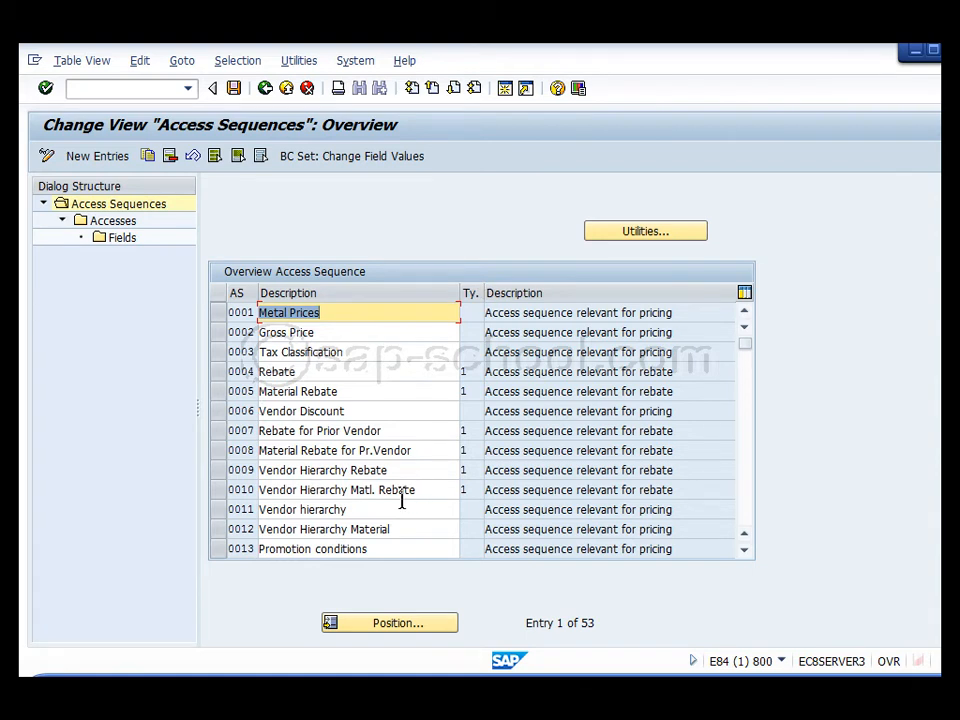
left_click(218, 392)
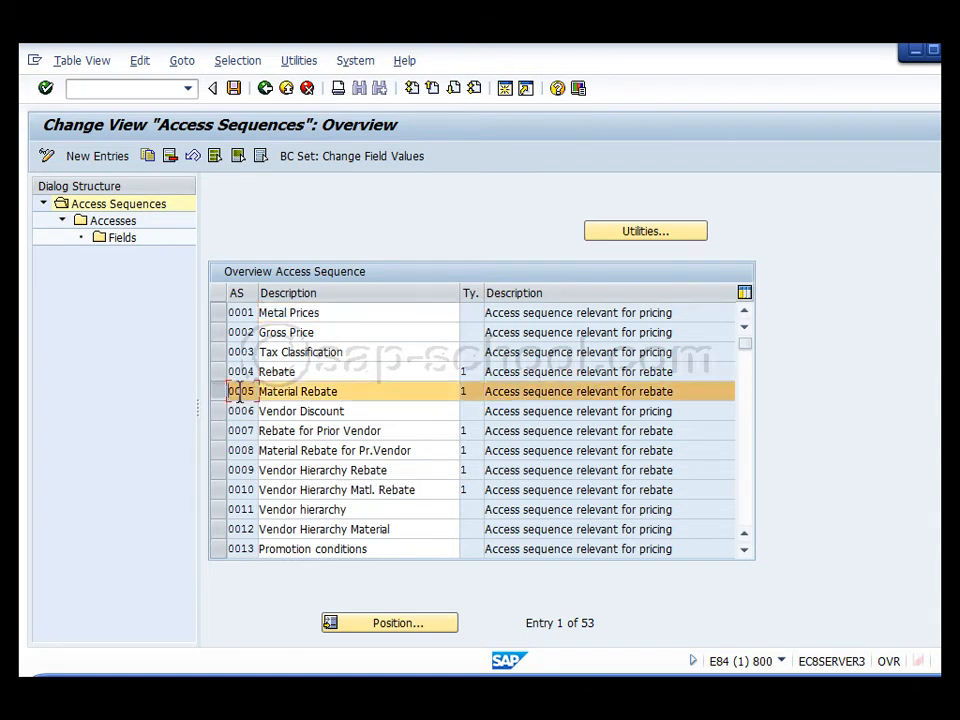
left_click(115, 221)
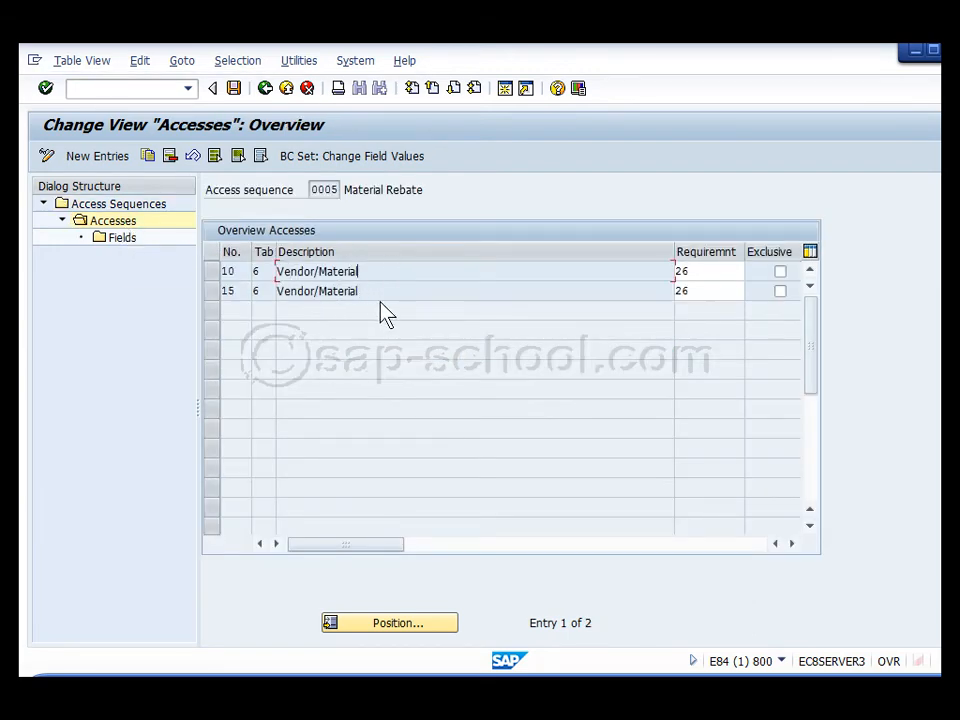
Step: Switch the Exclusive indicator of access 10 on and off again and leave the access sequence customizing
left_click(781, 271)
left_click(782, 273)
left_click(265, 88)
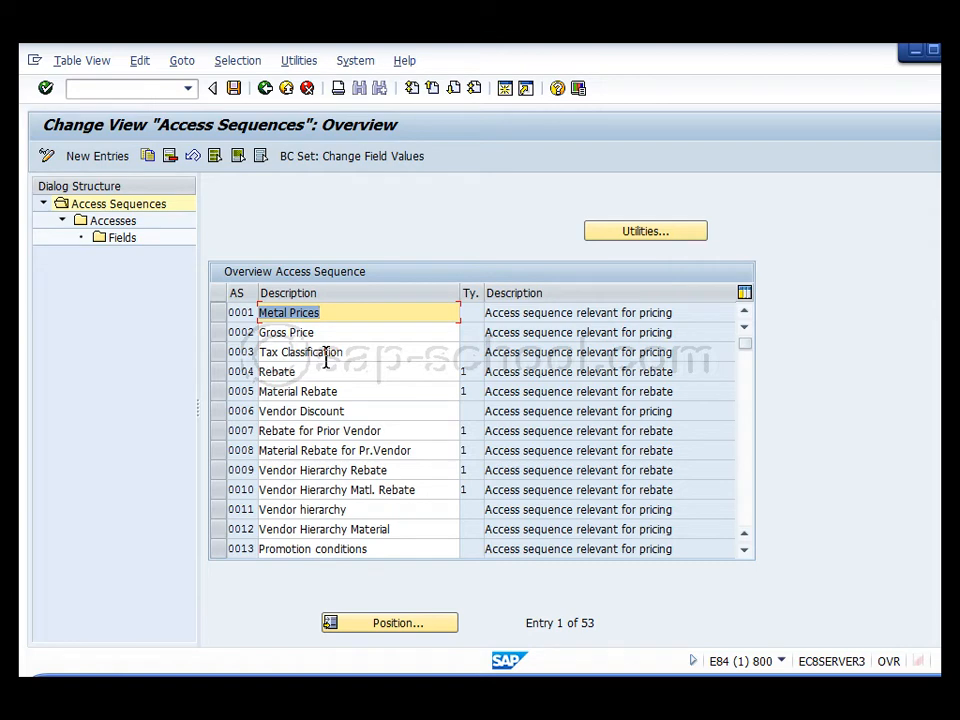
left_click(265, 88)
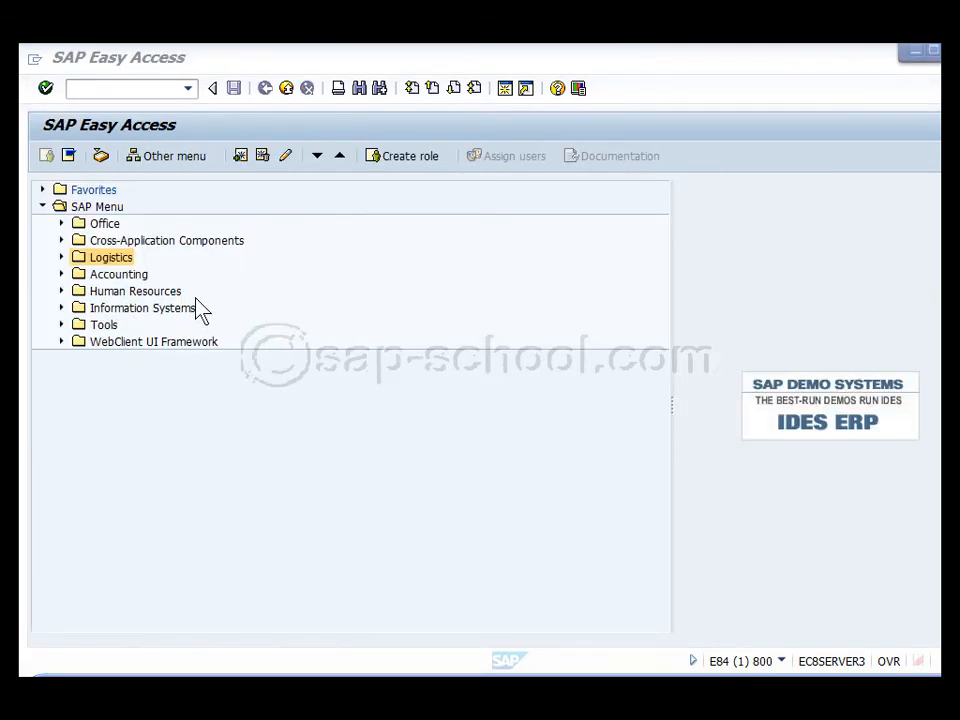
Step: Start transaction ME21N - Vendor/Supplying Plant Known under Logistics, Materials Management, Purchasing, Purchase Order, Create
left_click(62, 259)
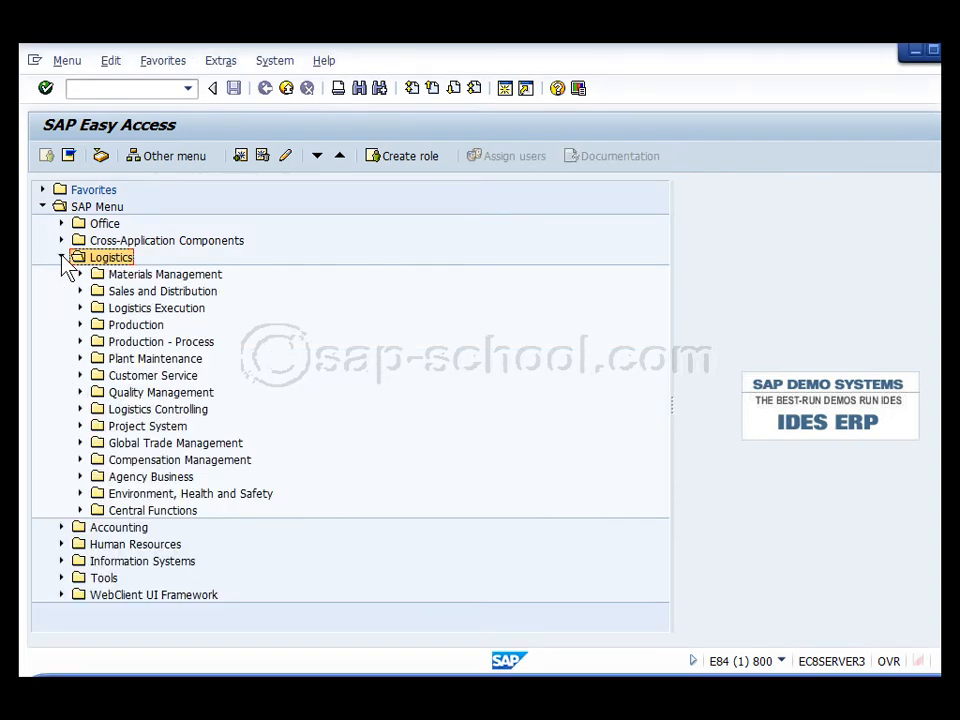
left_click(80, 274)
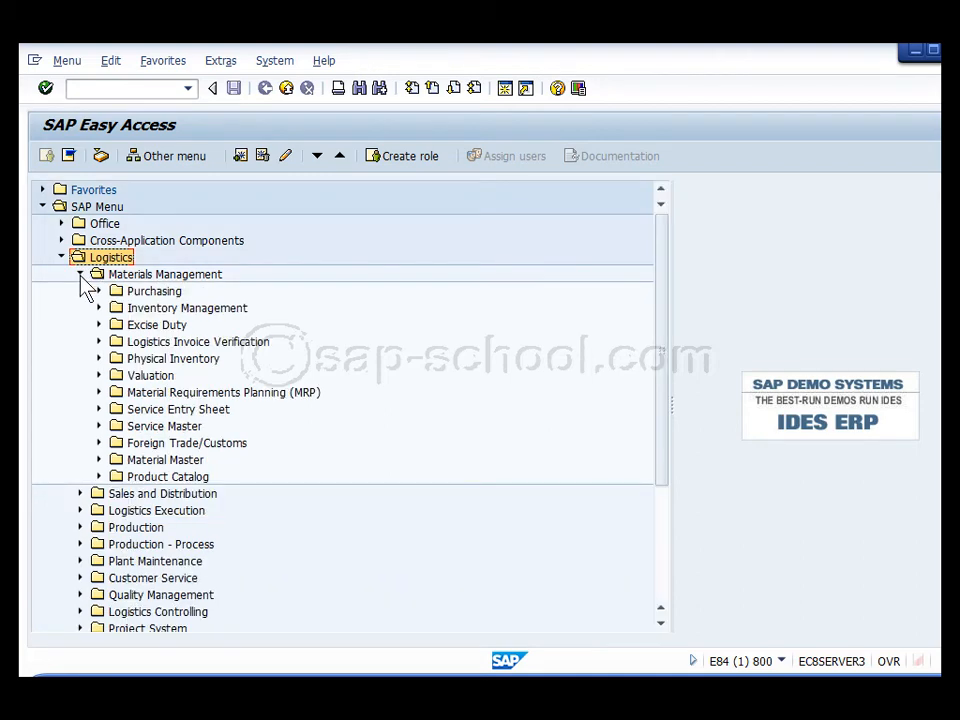
left_click(99, 292)
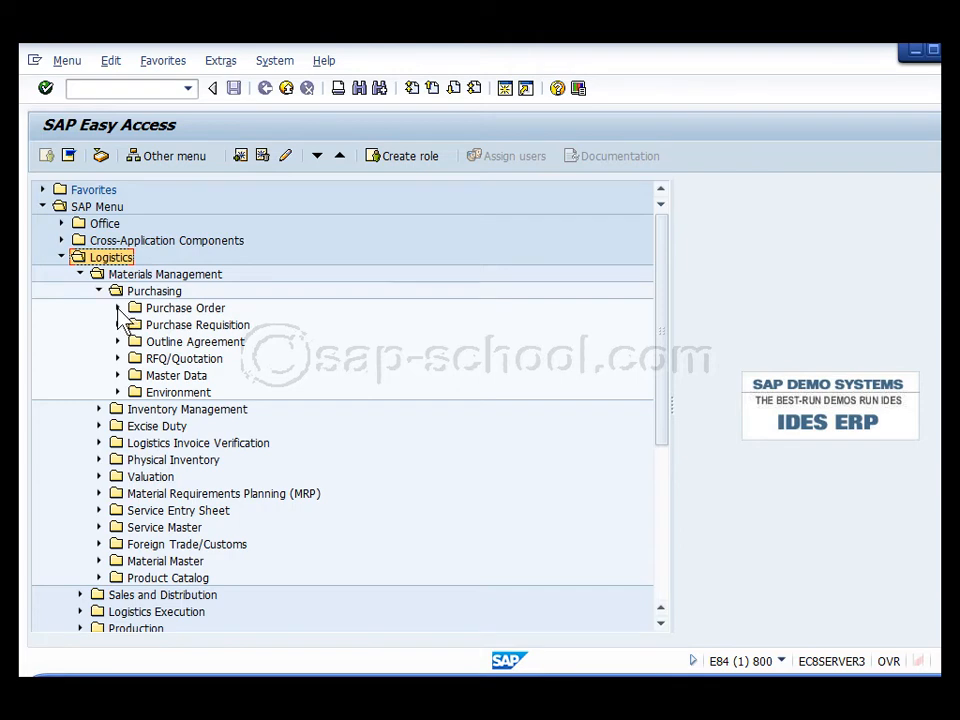
left_click(118, 308)
left_click(137, 326)
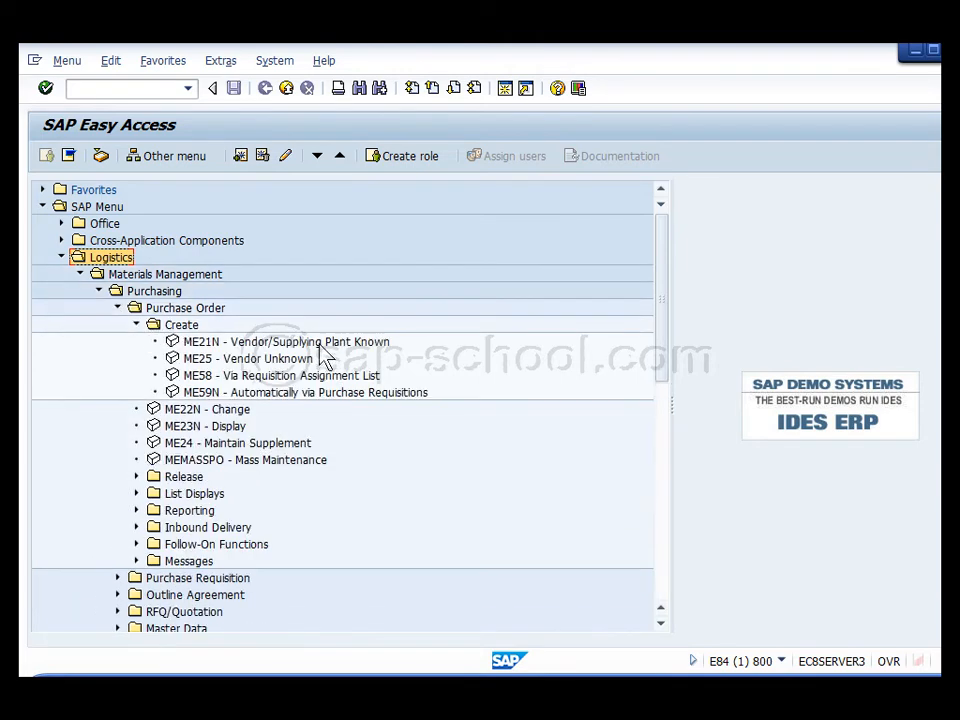
left_click(283, 344)
double_click(284, 344)
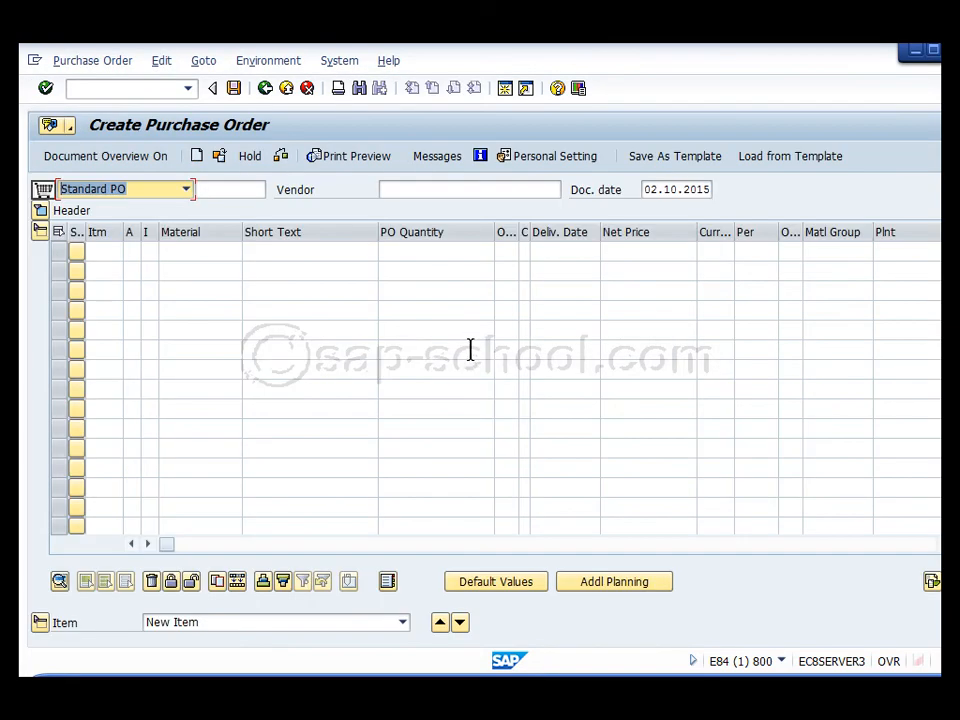
Step: Set the vendor of the standard purchase order to the previously used vendor Humpert u. Töchter
left_click(420, 189)
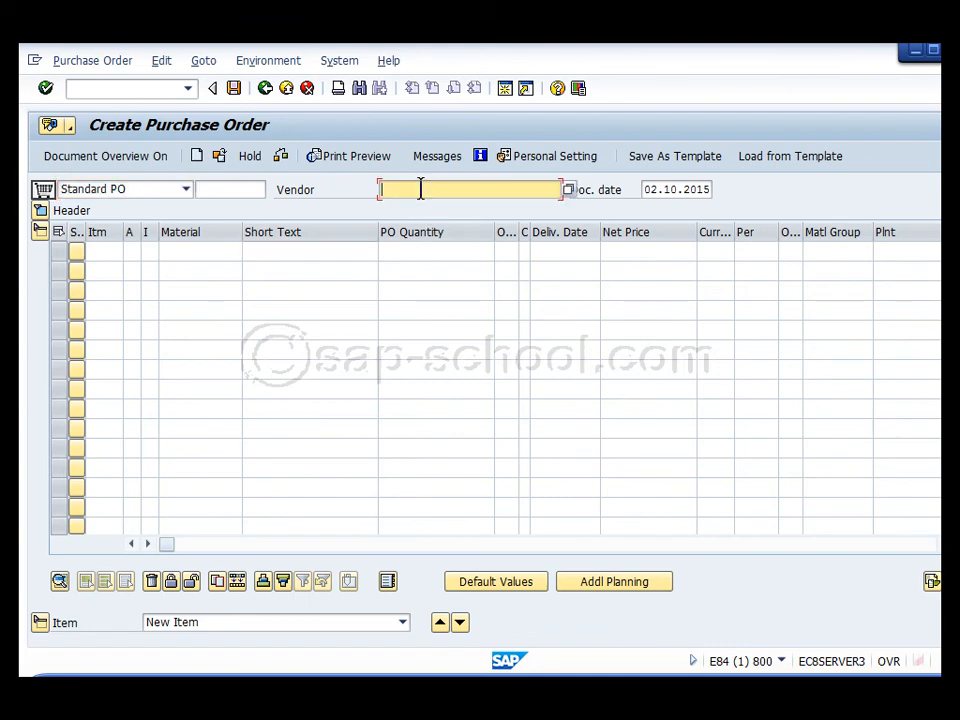
left_click(420, 189)
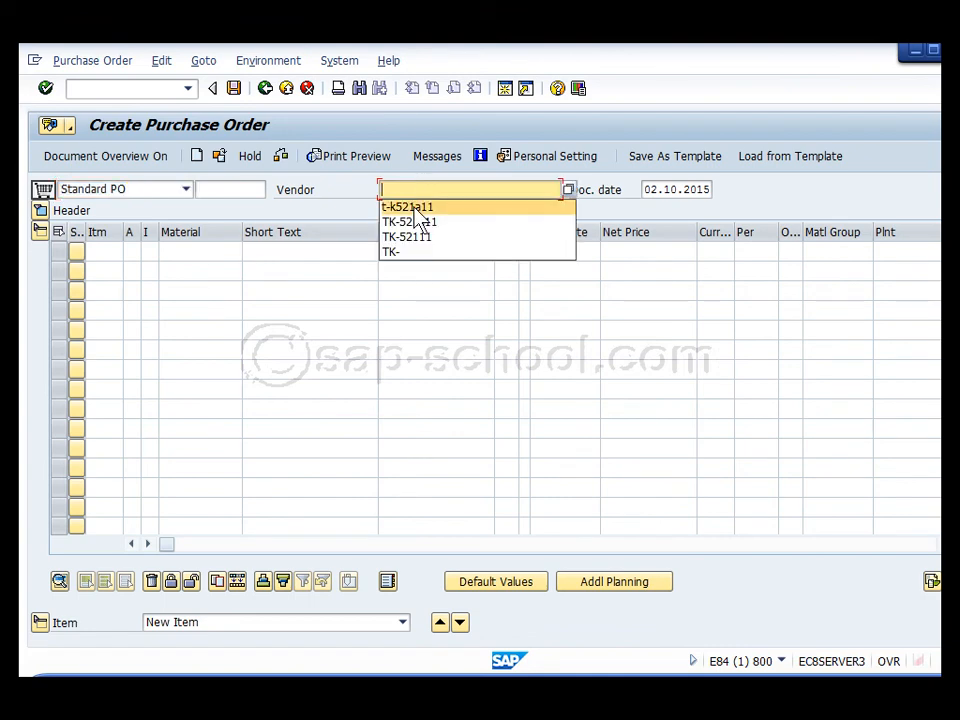
left_click(405, 206)
Step: Fill in the header's organizational data with purchasing organization 1000, purchasing group Z21 and company code 1000
left_click(38, 212)
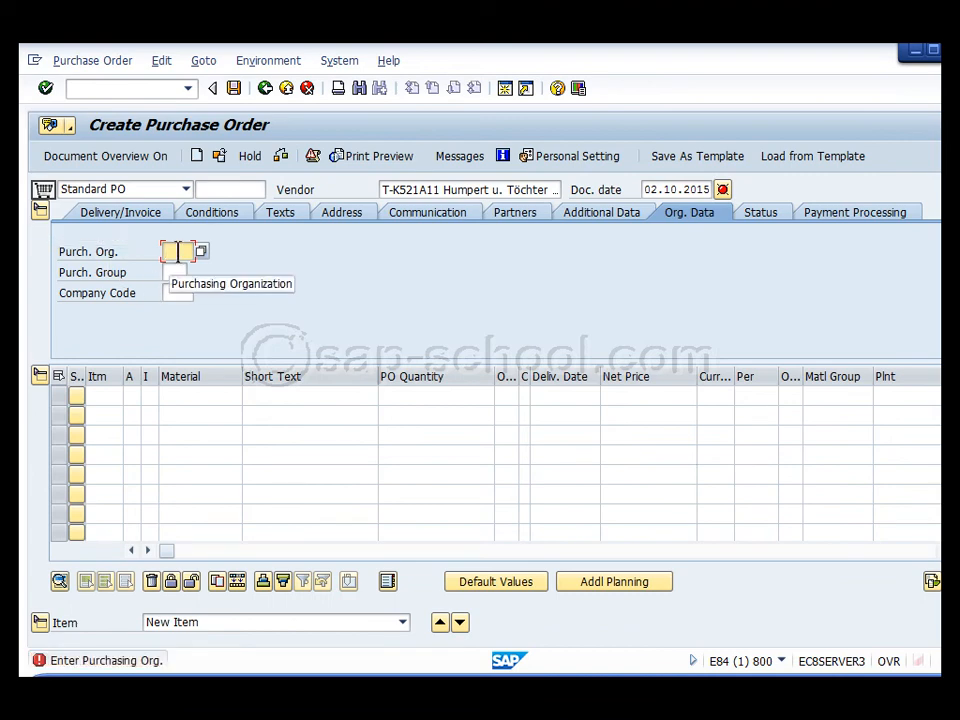
left_click(177, 251)
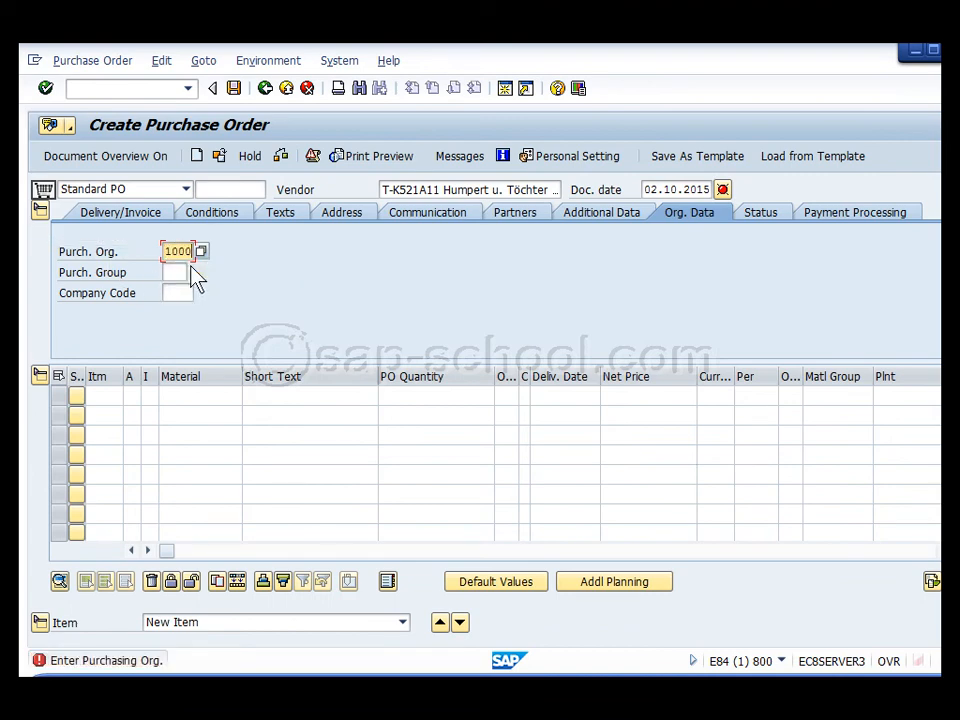
left_click(174, 272)
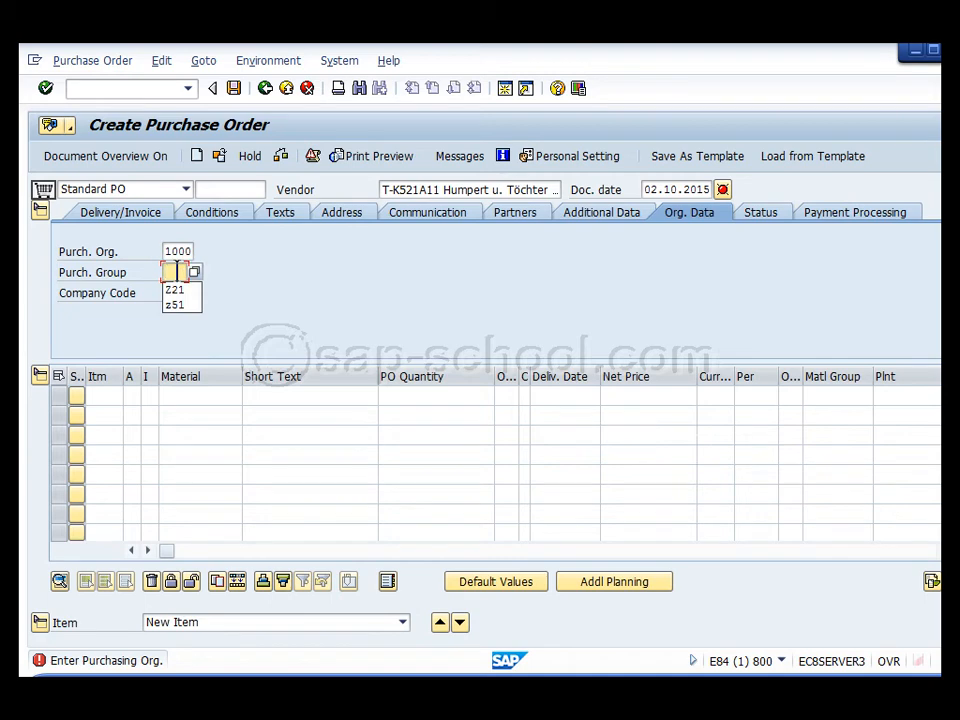
left_click(175, 289)
left_click(170, 293)
type("1")
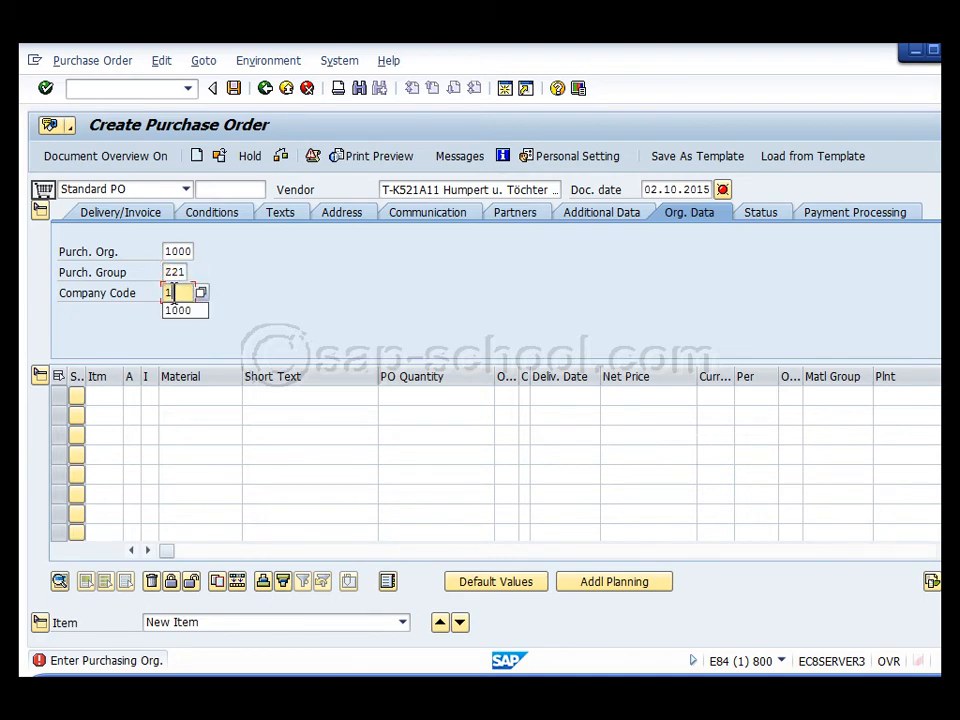
type("000")
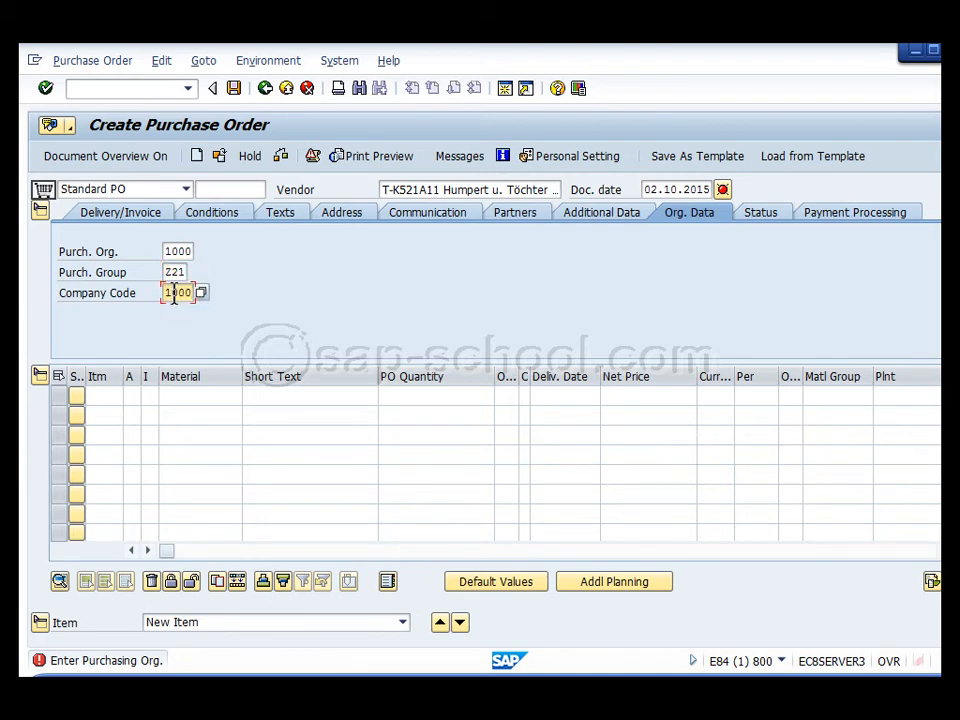
Step: Enter the first item with material t-rel11, PO quantity 500 and plant 1000, and confirm the item data
left_click(211, 396)
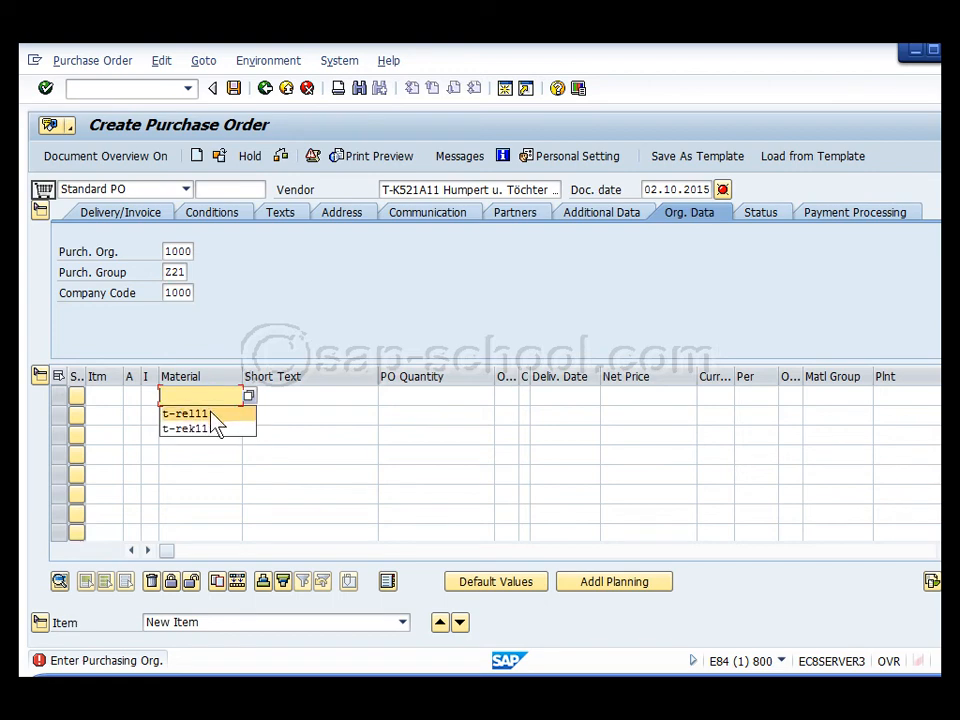
left_click(205, 414)
left_click(421, 394)
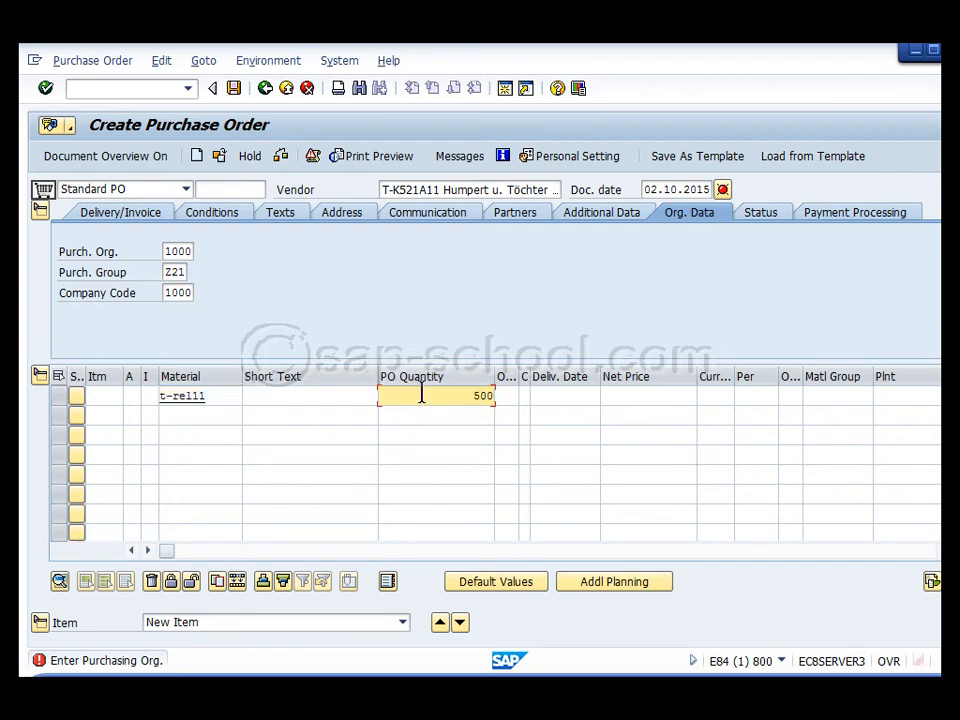
left_click(906, 395)
type("1")
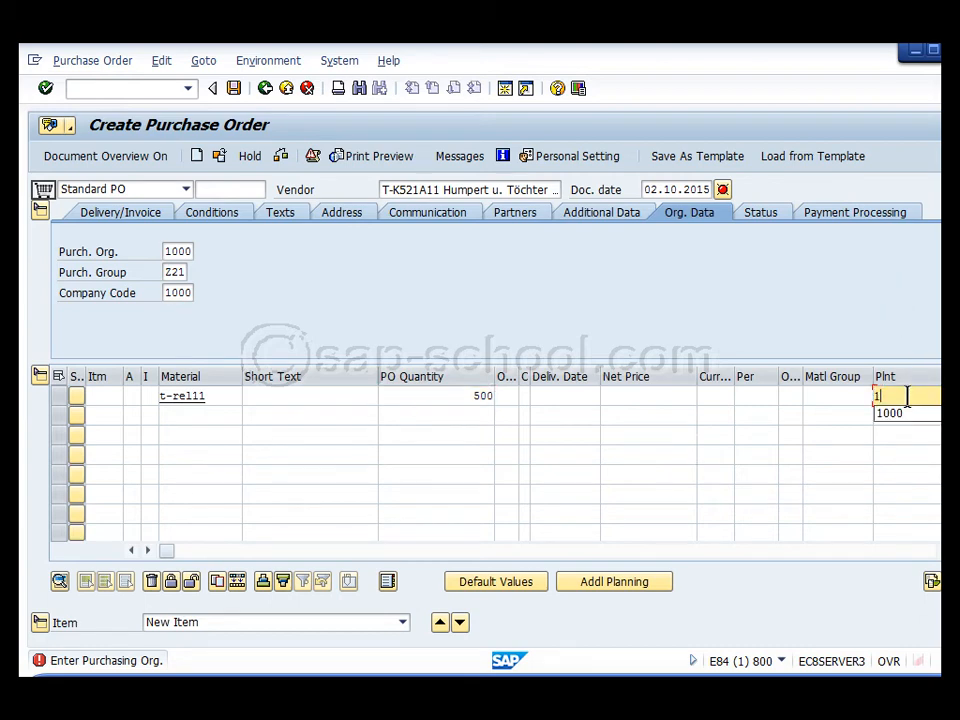
type("000")
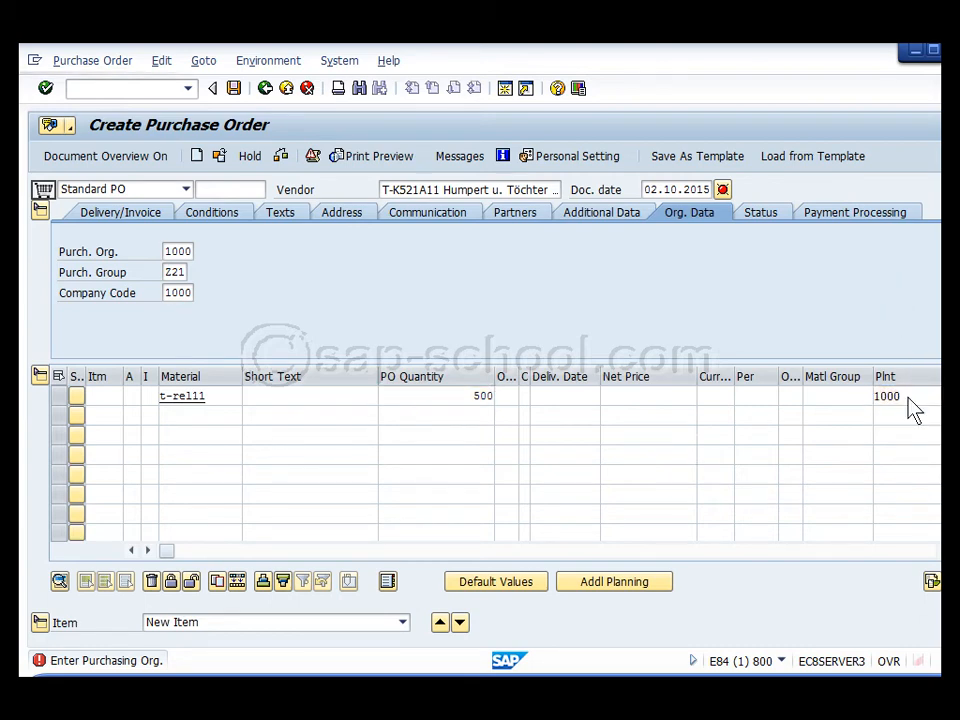
key("Return")
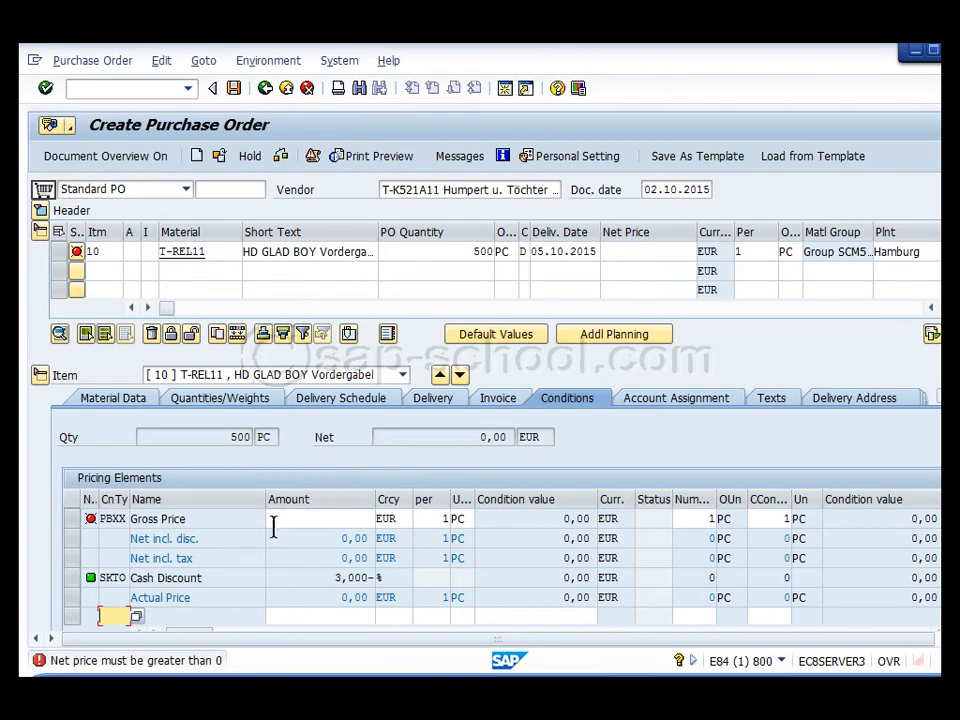
Step: Read the long text of the net price error message and open the pricing analysis from the item's conditions
left_click(130, 665)
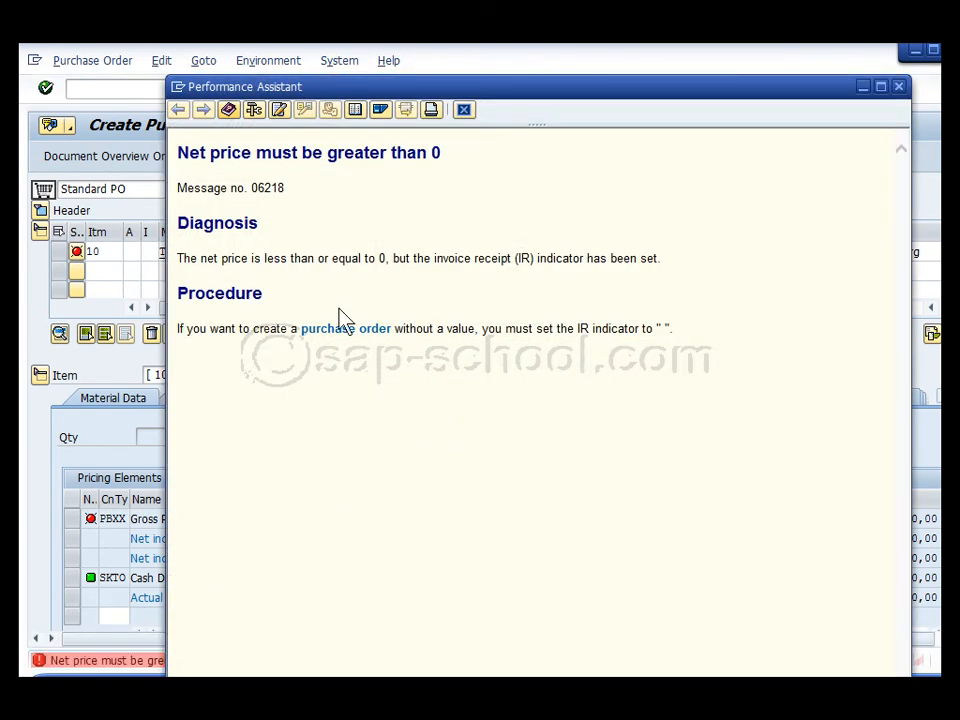
left_click(898, 88)
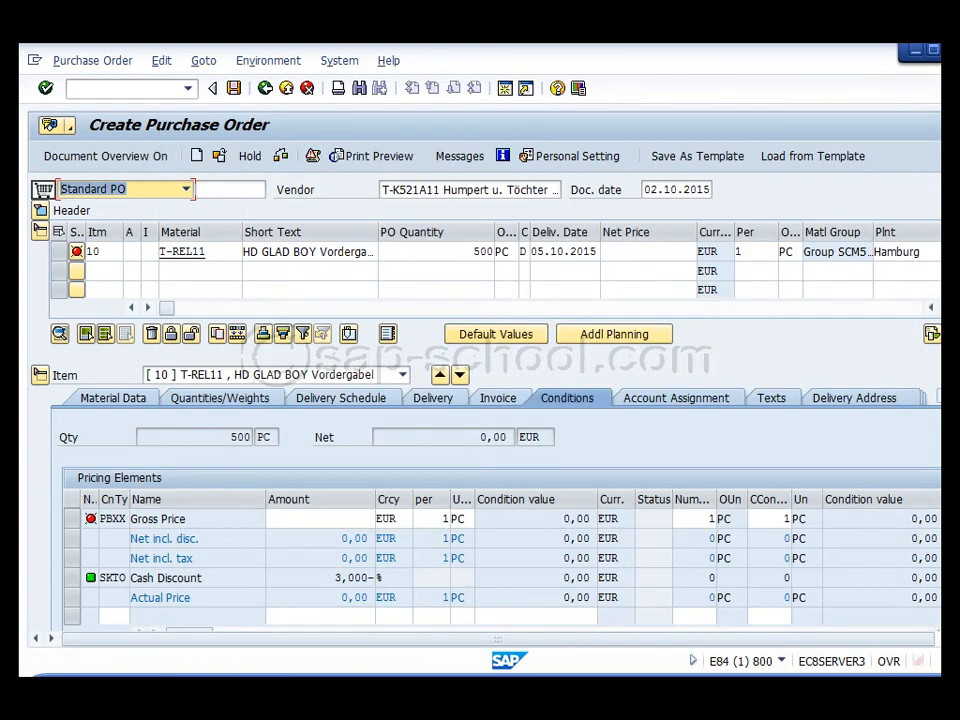
scroll(480, 400, "down", 3)
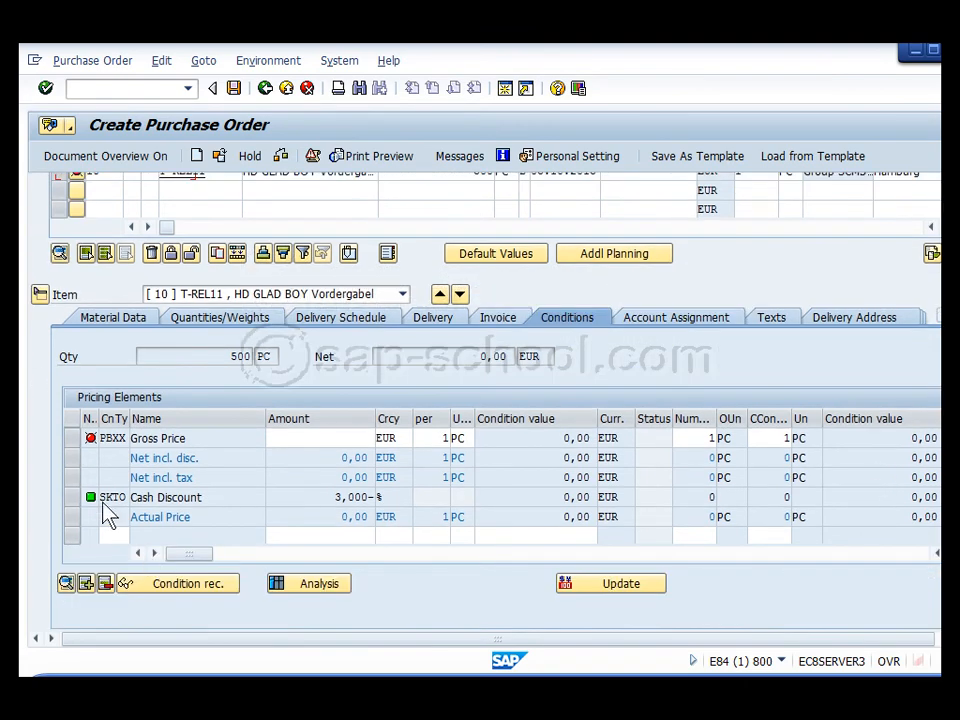
left_click(326, 588)
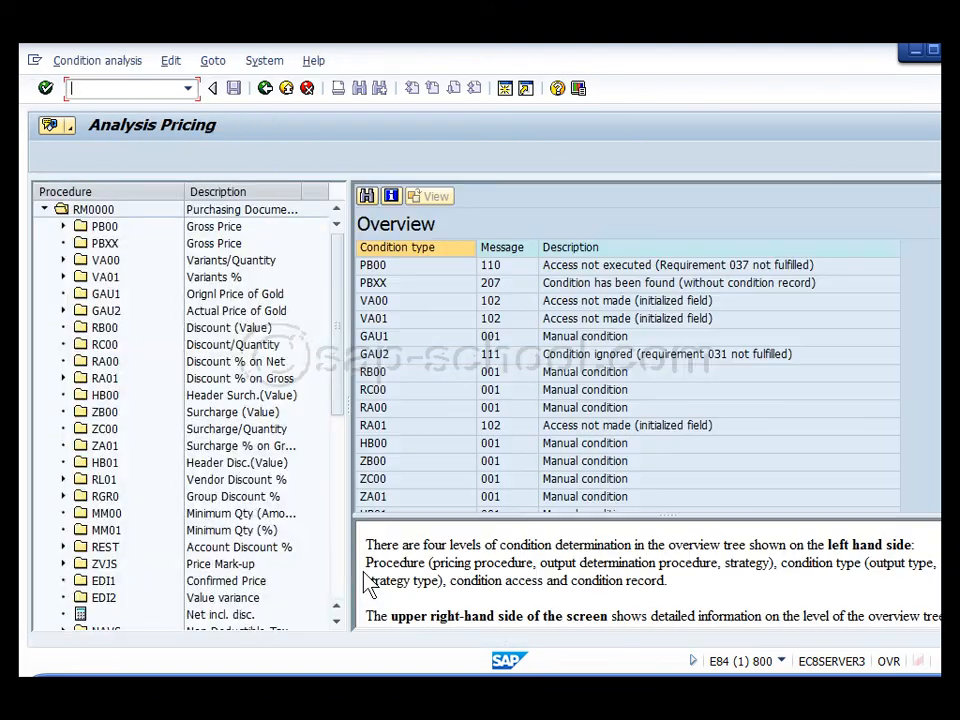
Step: Examine the details of PB00's accesses 04, 75, 70, 65, 60 and 45 in the pricing analysis and return to the purchase order
left_click(63, 227)
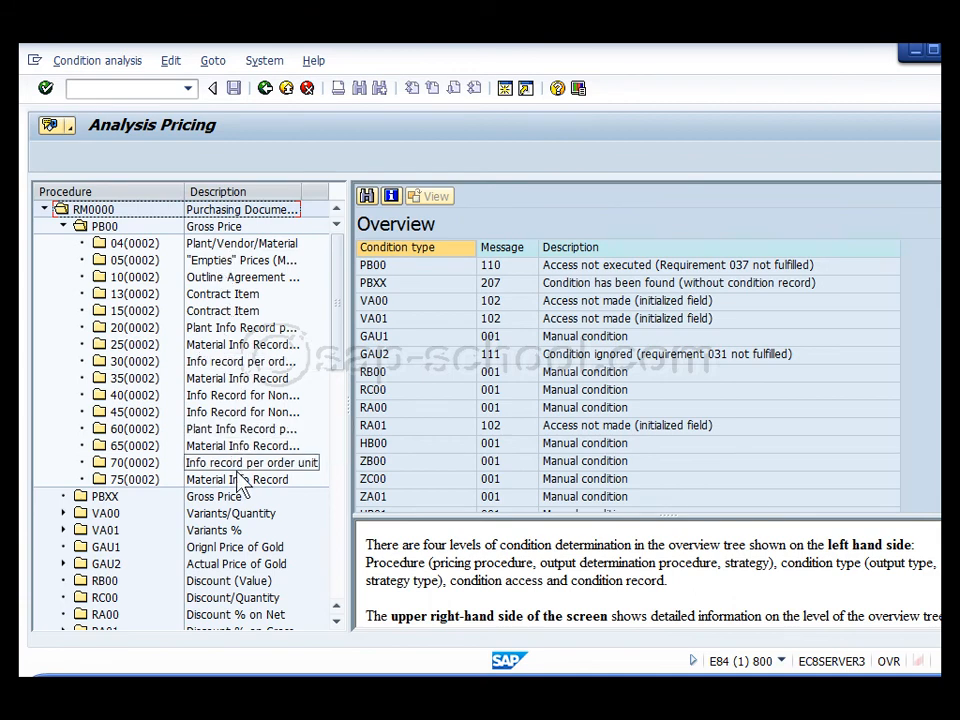
left_click(234, 245)
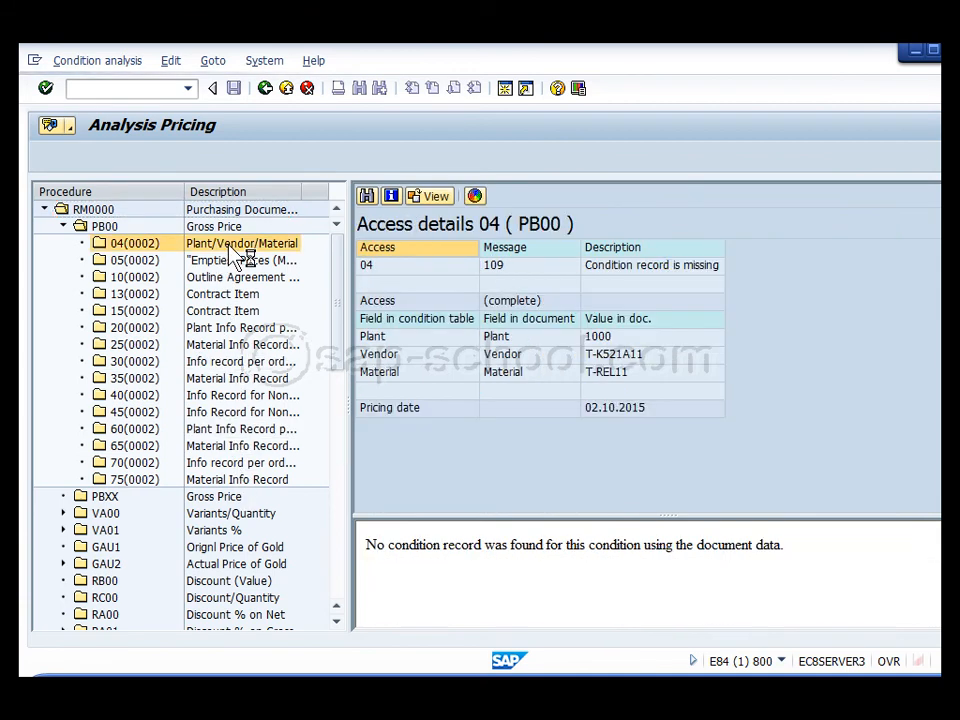
left_click(245, 480)
left_click(242, 466)
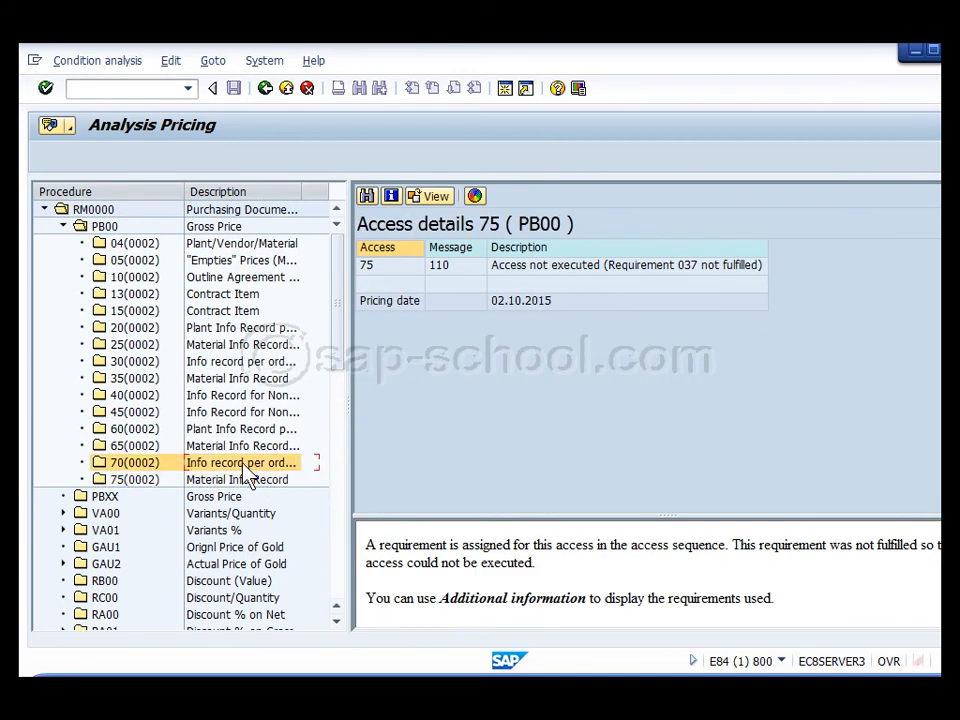
left_click(250, 445)
left_click(251, 429)
left_click(250, 412)
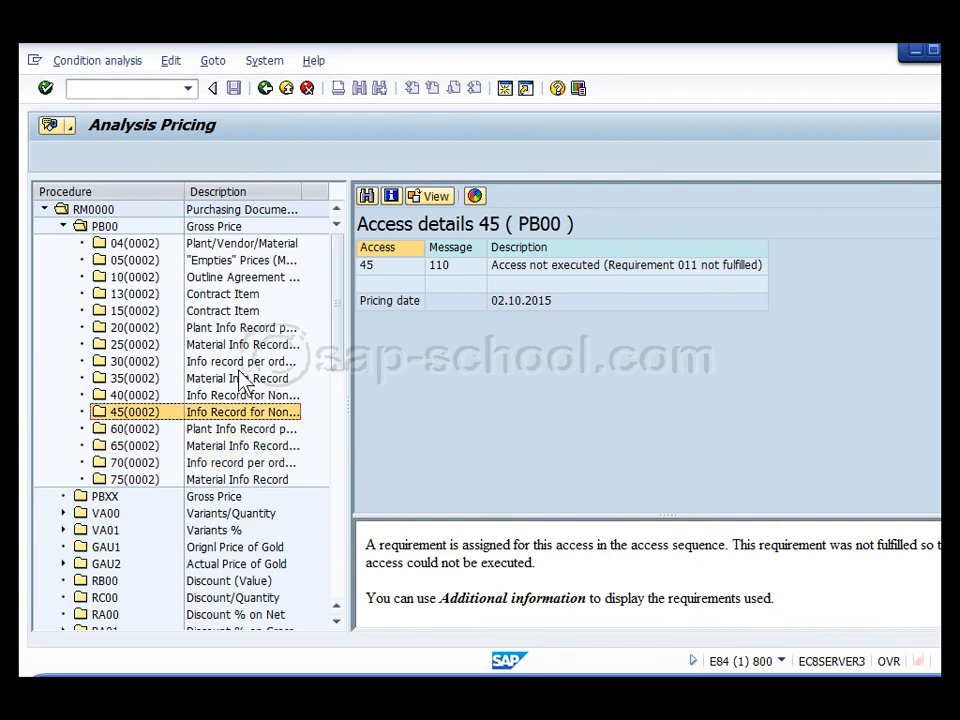
left_click(287, 90)
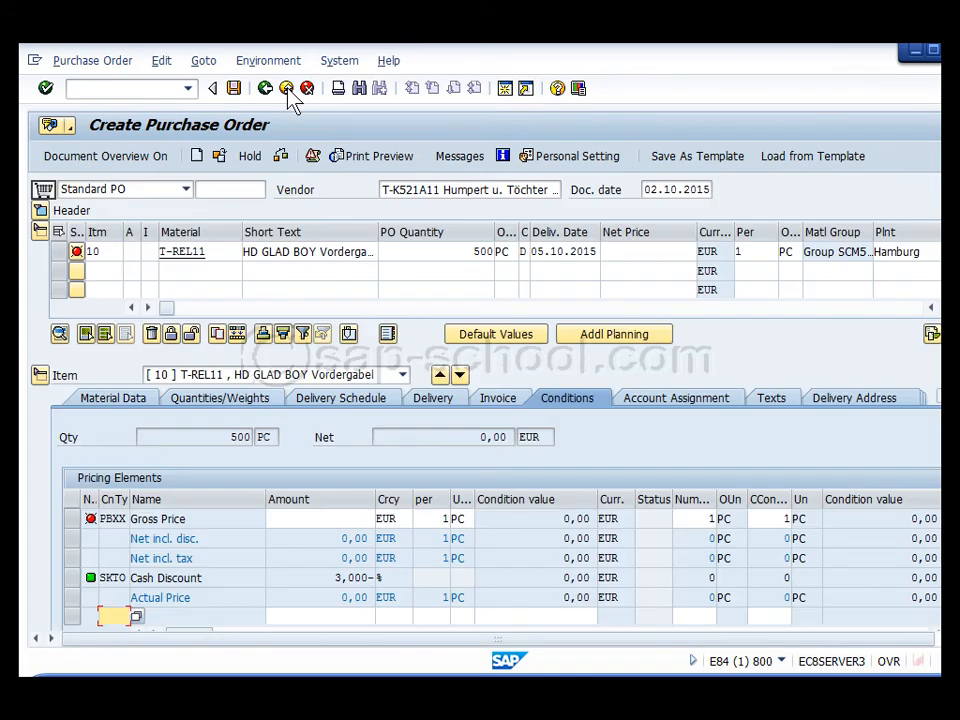
Step: Exit the purchase order without saving it and collapse the Purchase Order and Purchasing folders in the SAP menu
left_click(287, 89)
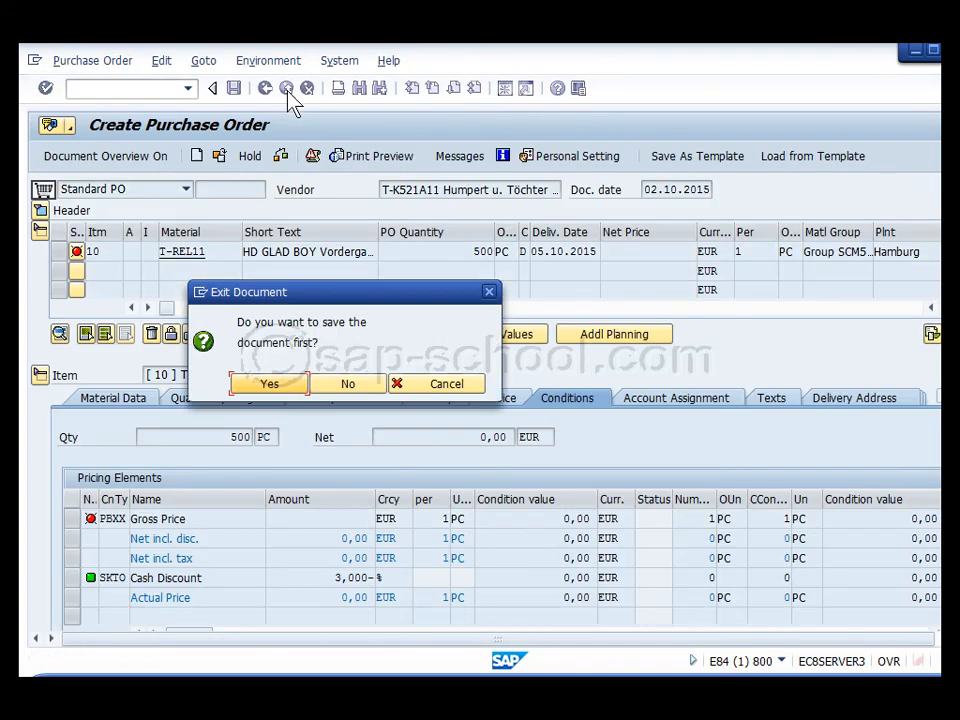
left_click(358, 388)
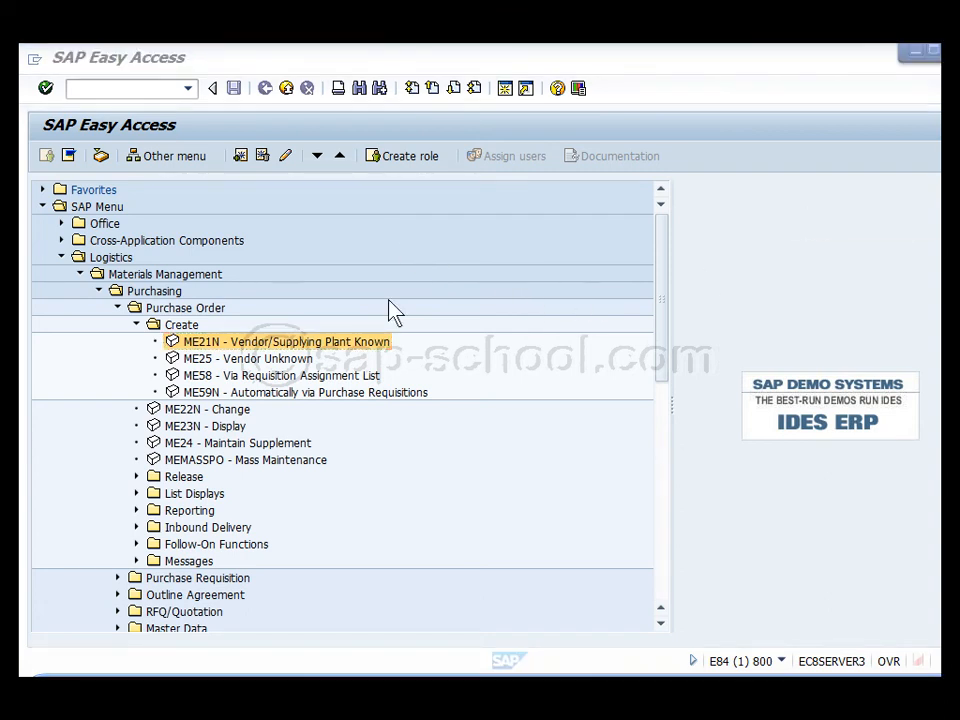
left_click(117, 308)
left_click(99, 292)
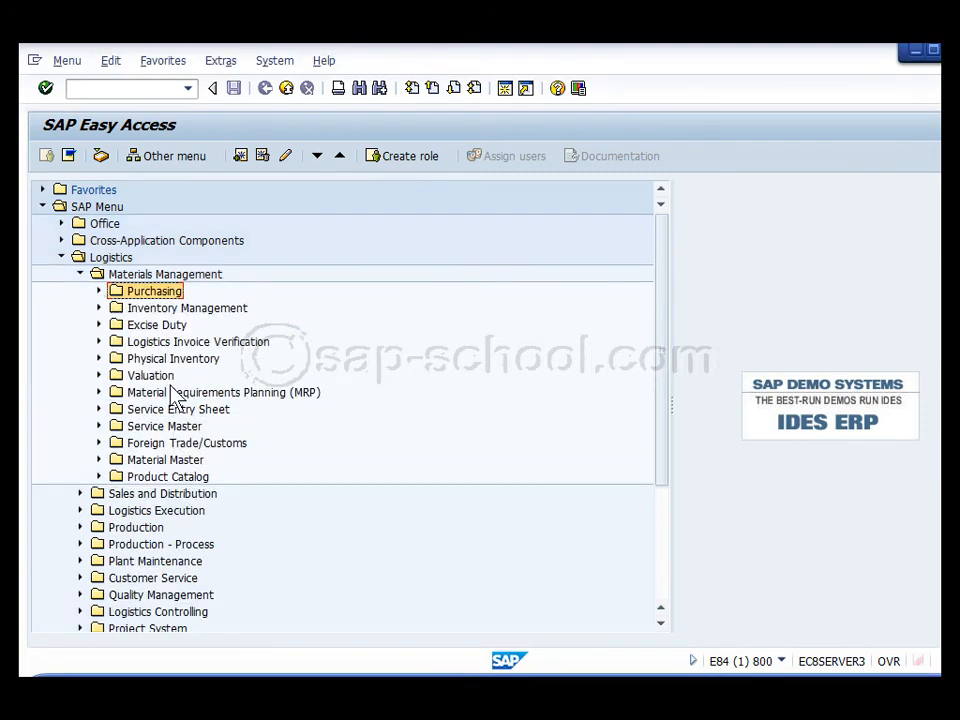
Step: Open transaction ME11 for creating an info record from the Purchasing master data
left_click(99, 291)
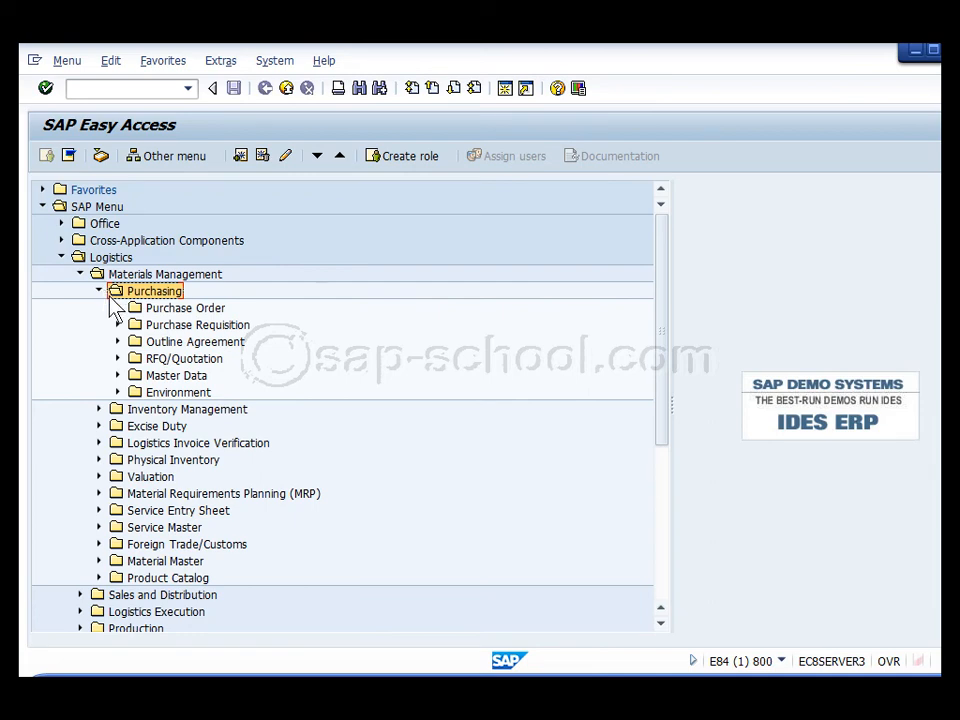
left_click(117, 376)
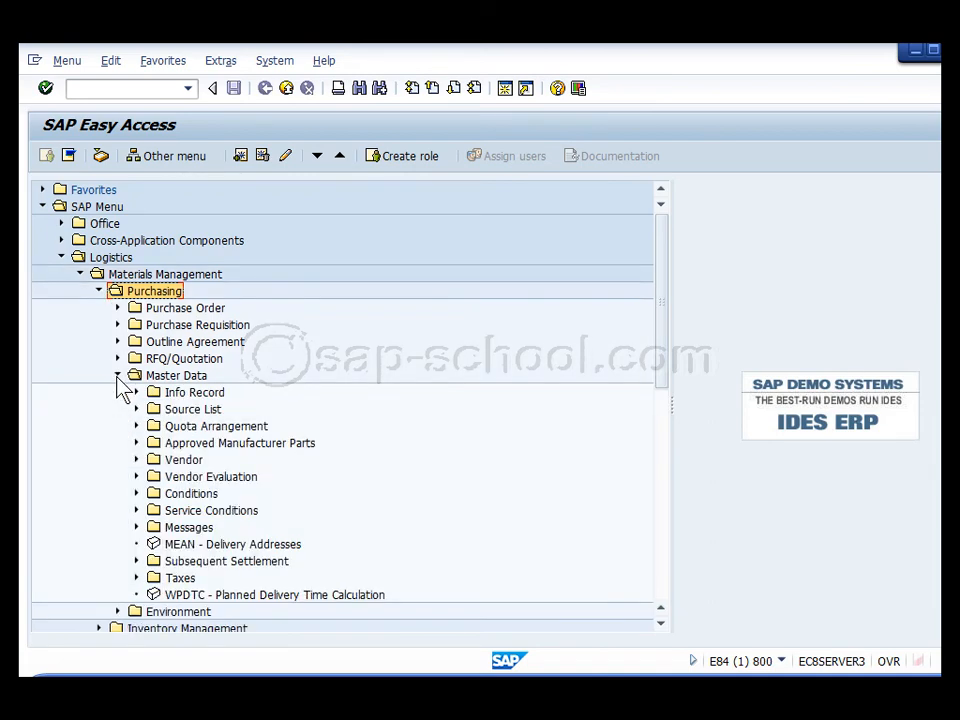
left_click(136, 392)
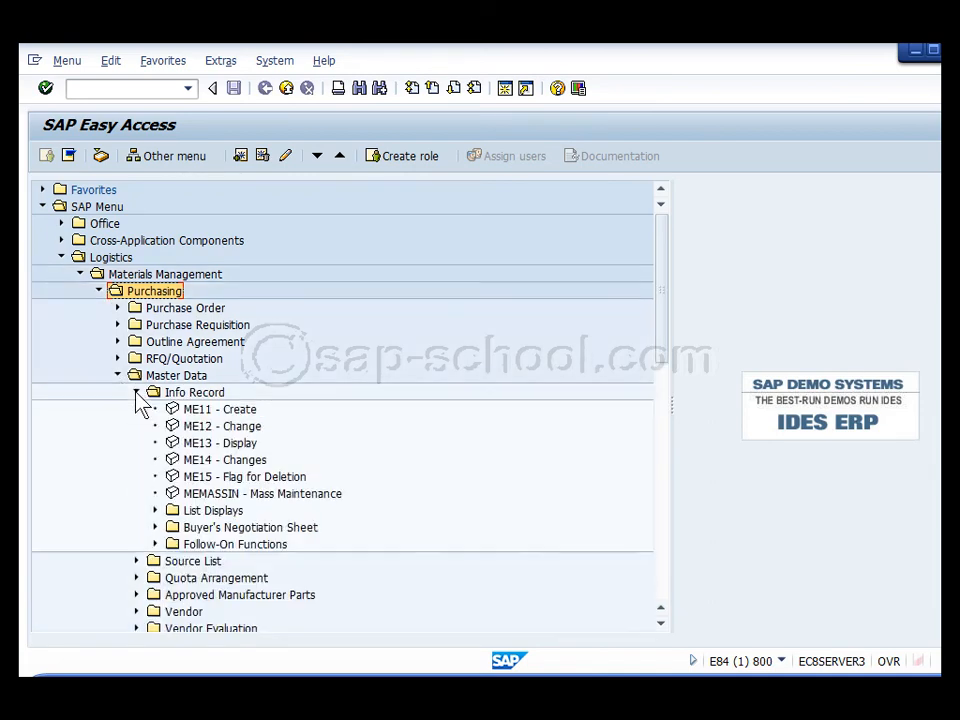
double_click(222, 409)
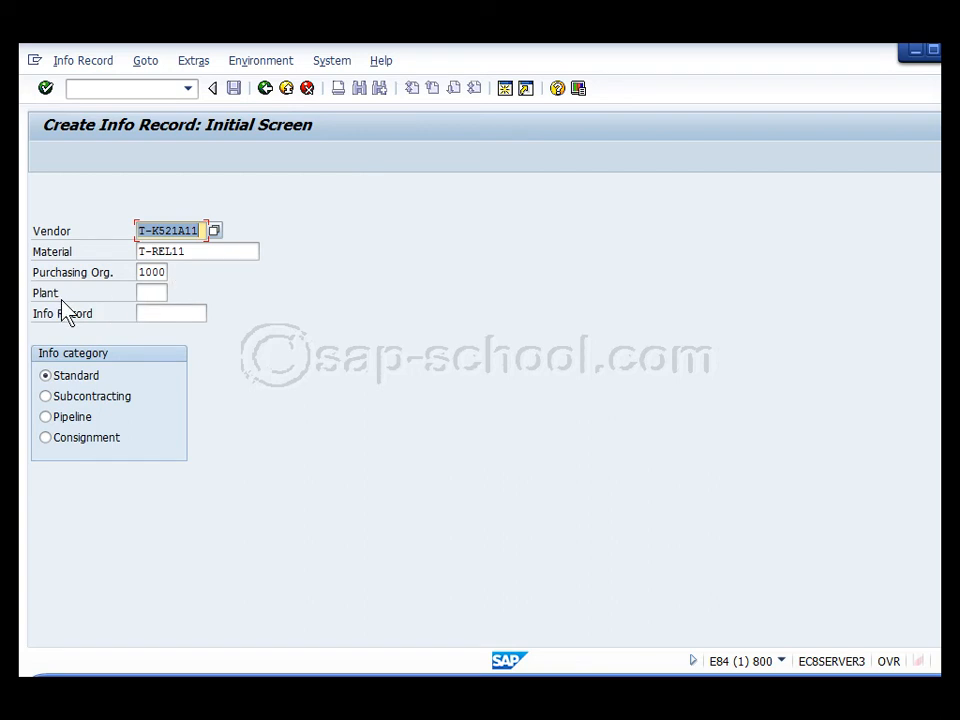
Step: Confirm the info record's initial data with the plant left blank and go to Purchasing Organization Data 1
left_click(141, 292)
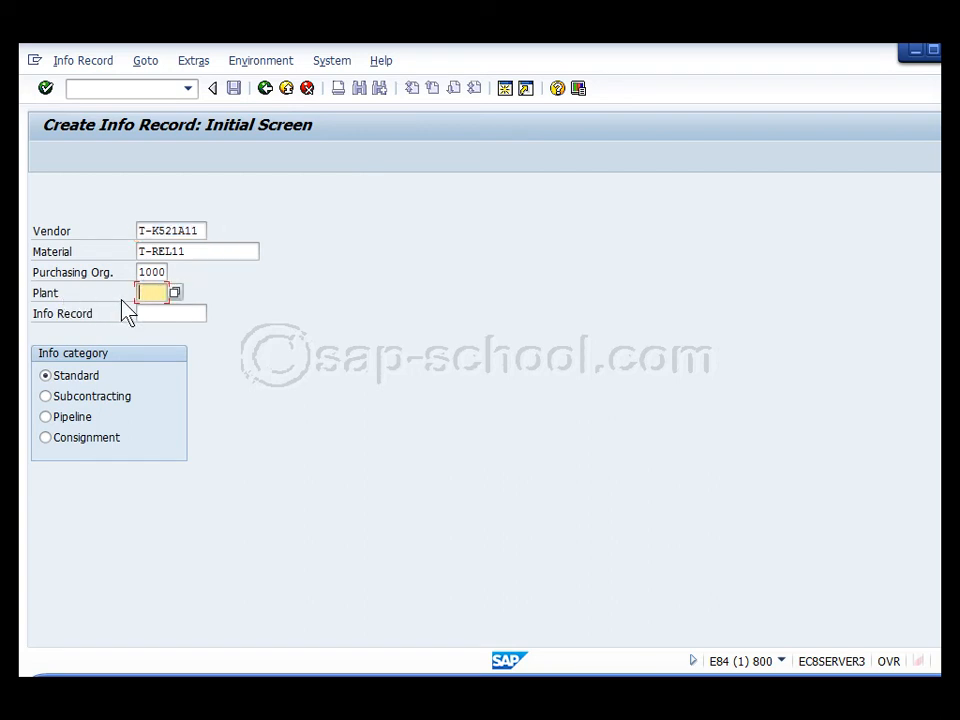
left_click(45, 89)
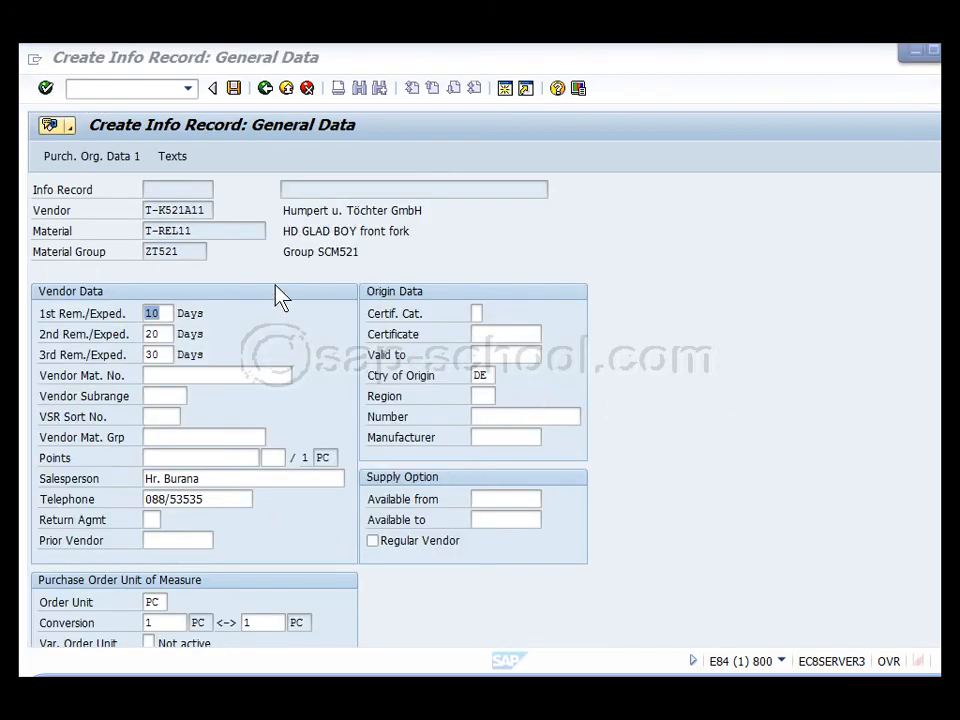
left_click(72, 157)
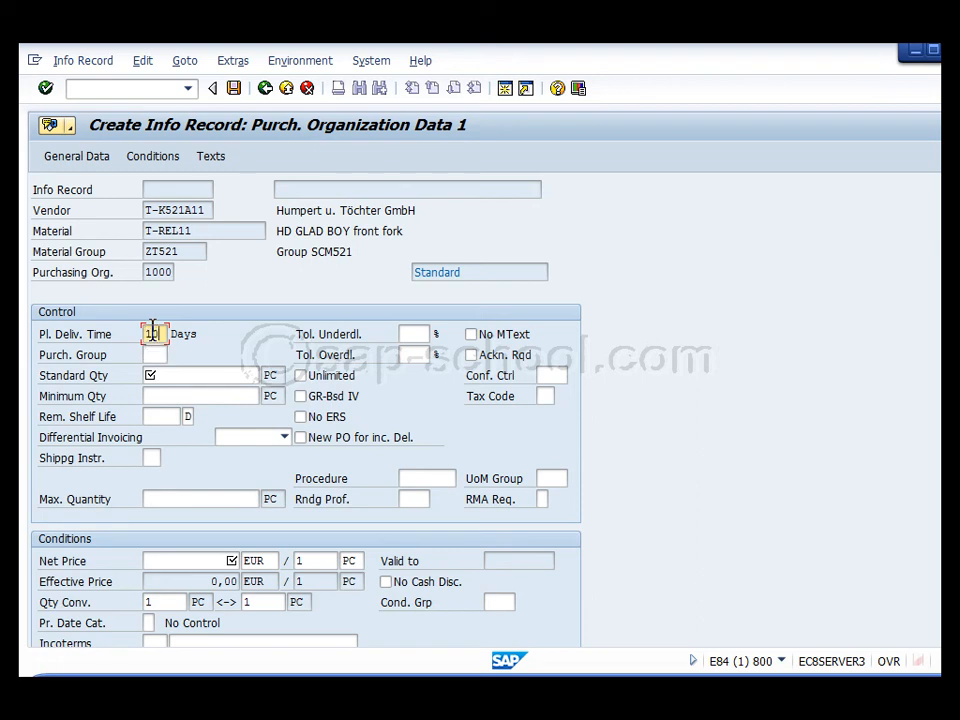
Step: Set the info record's standard quantity to 100 PC and its net price to 9,90 EUR per piece, and confirm
left_click(201, 376)
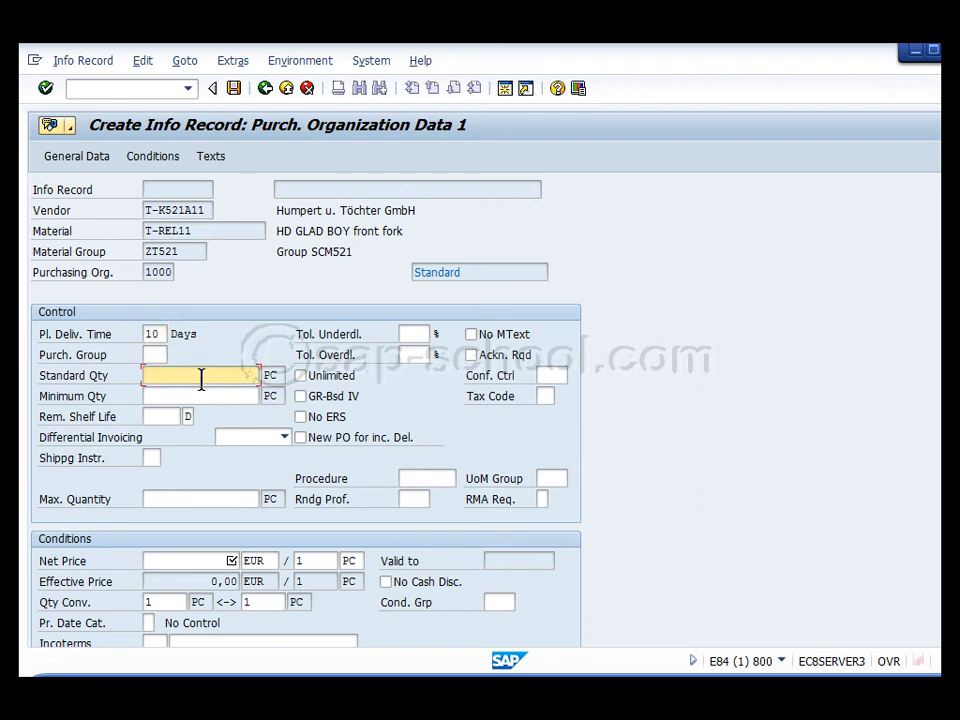
type("100")
left_click(218, 562)
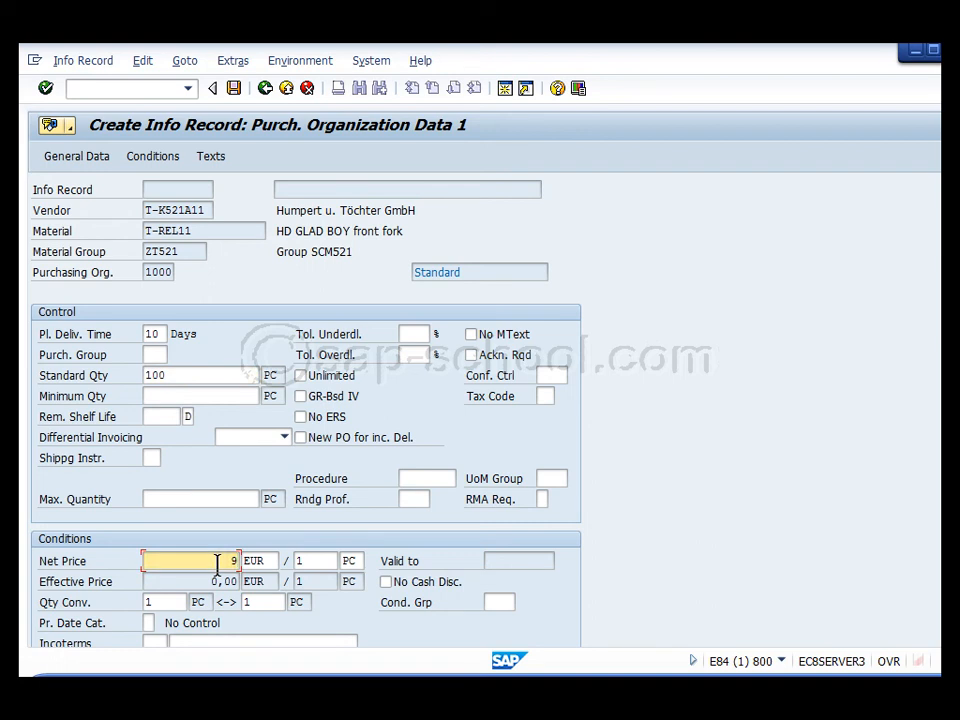
type("9,90")
key("Return")
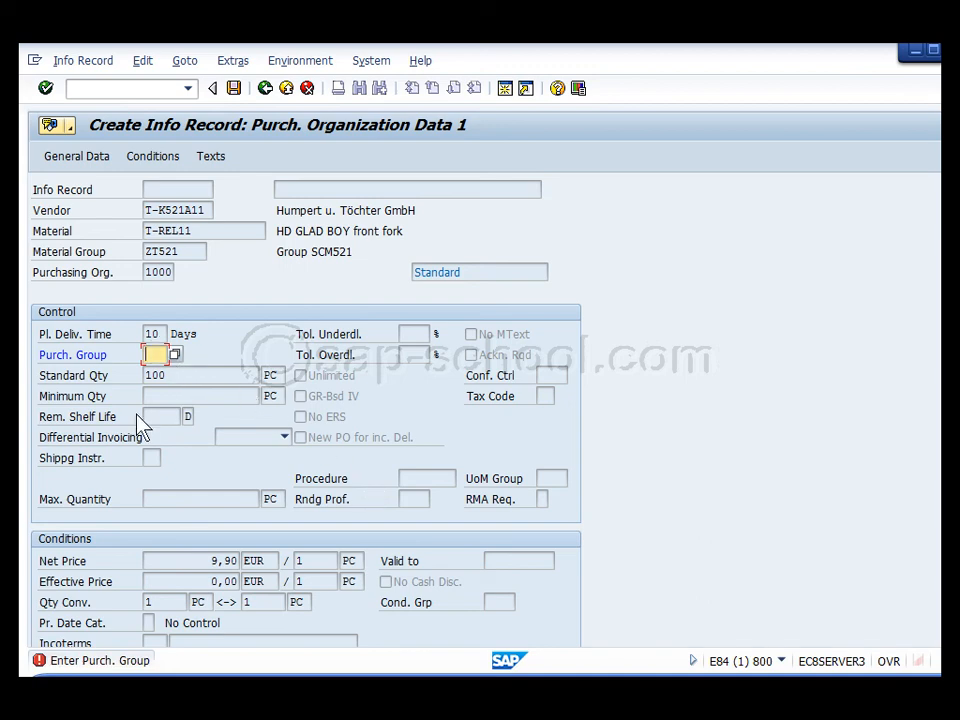
Step: Read the long text of the purchasing group error message and set the purchasing group to Z21
left_click(108, 663)
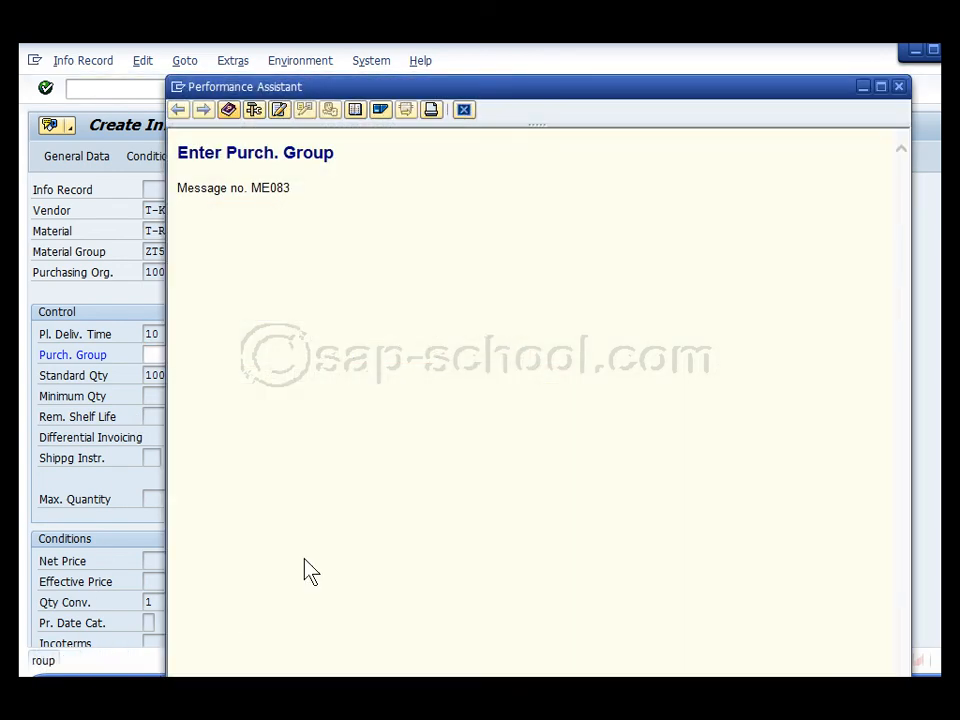
left_click(898, 86)
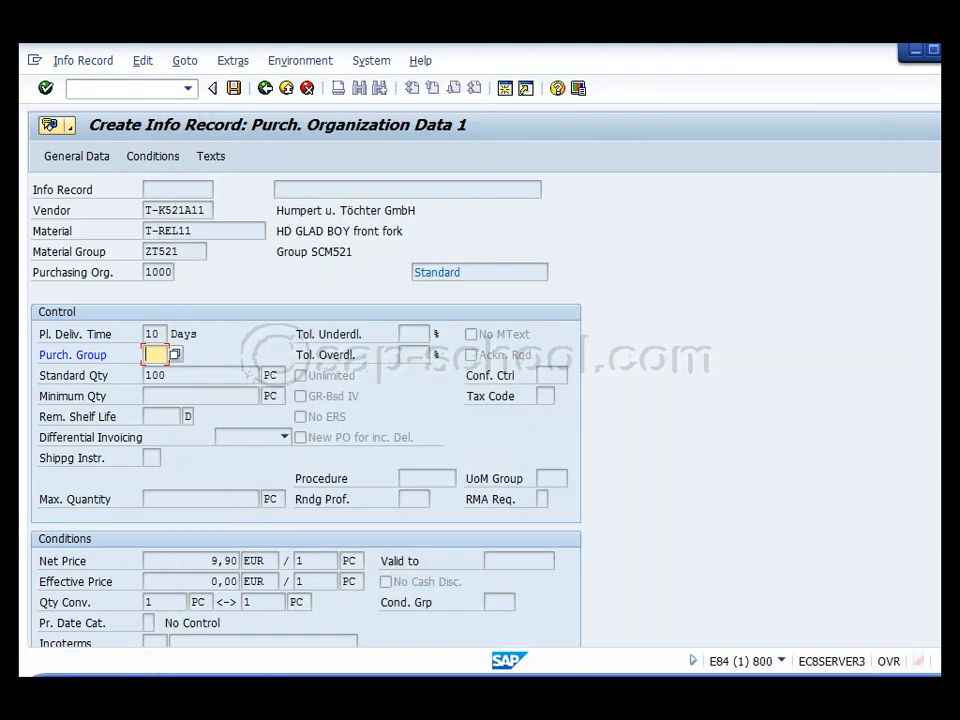
left_click(159, 354)
left_click(155, 372)
key("Return")
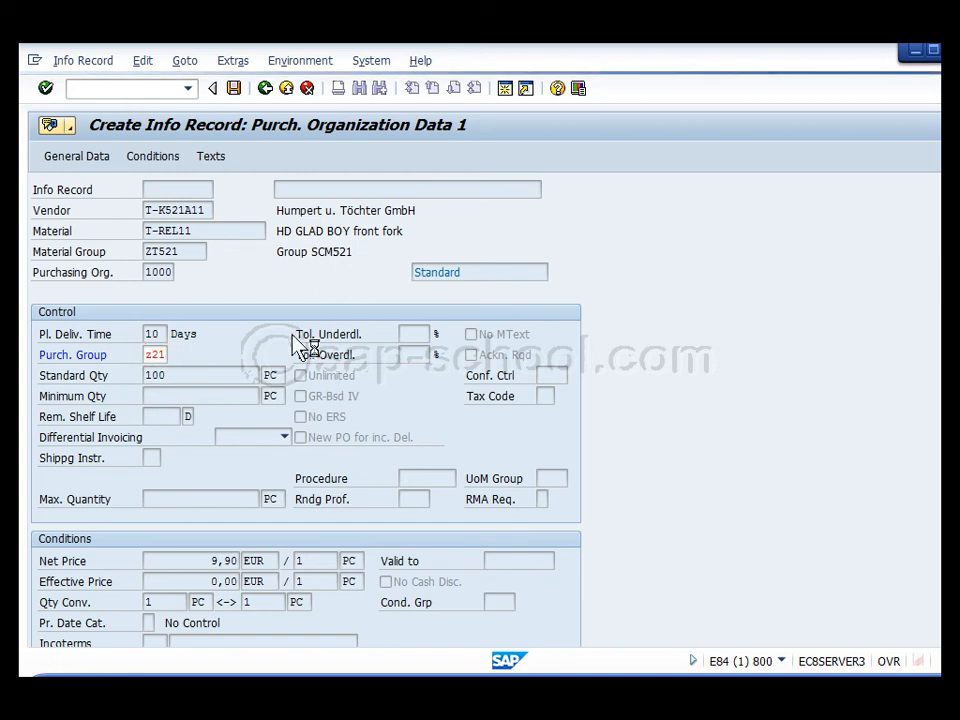
Step: Save the info record, read the long text of the resulting message and return to the SAP Easy Access menu
left_click(233, 88)
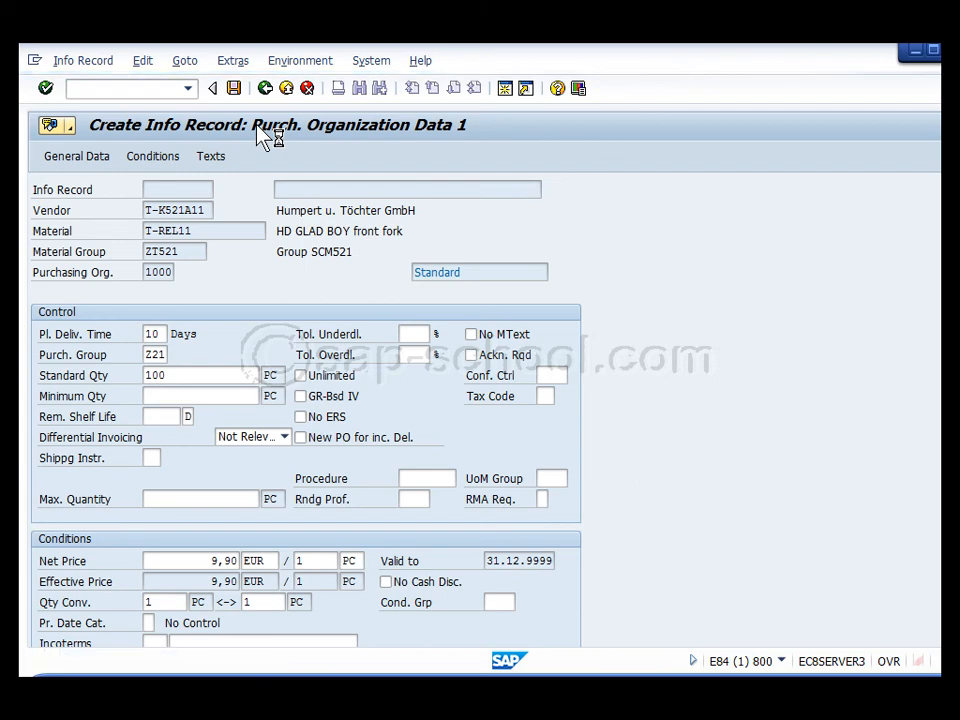
double_click(197, 663)
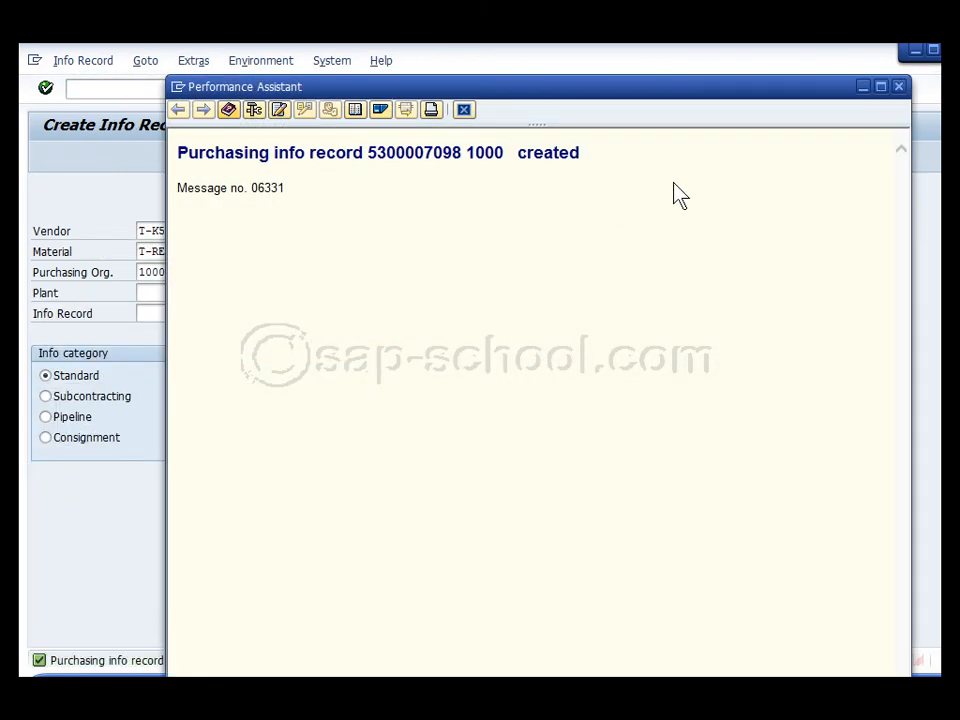
left_click(900, 88)
key("F3")
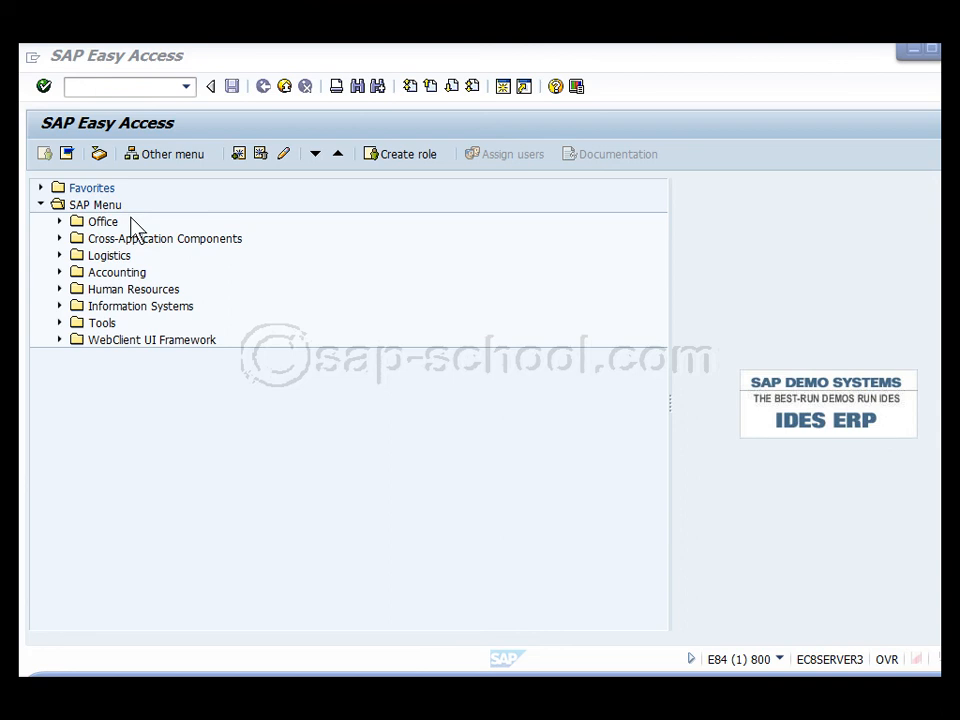
Step: Open transaction ME21N for creating a purchase order with a known vendor from the Logistics purchasing menu
left_click(59, 255)
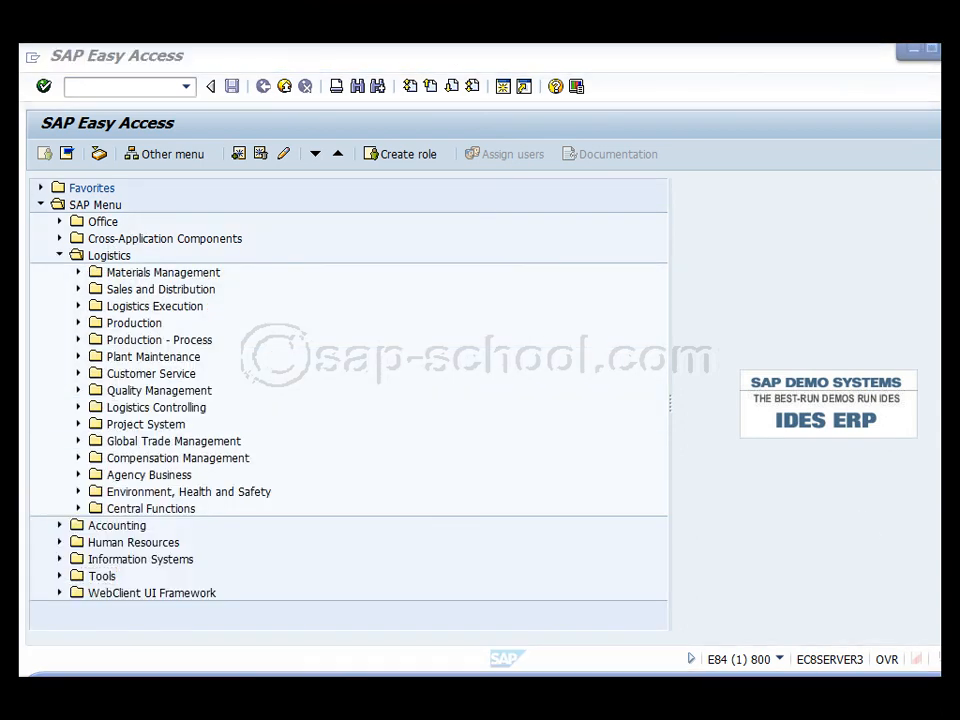
left_click(78, 273)
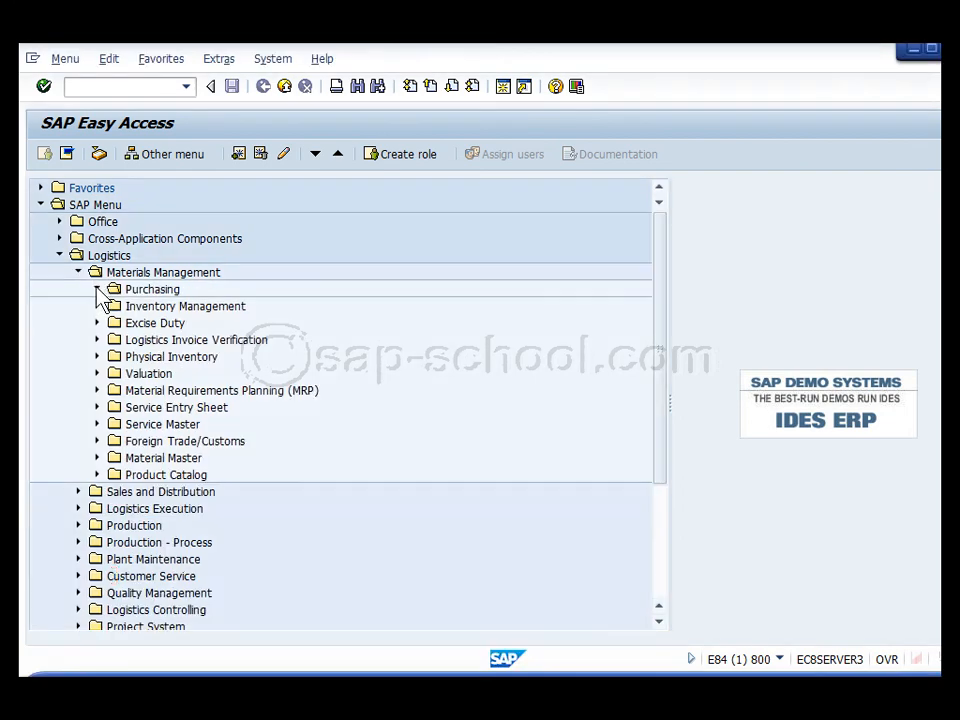
left_click(97, 289)
left_click(116, 306)
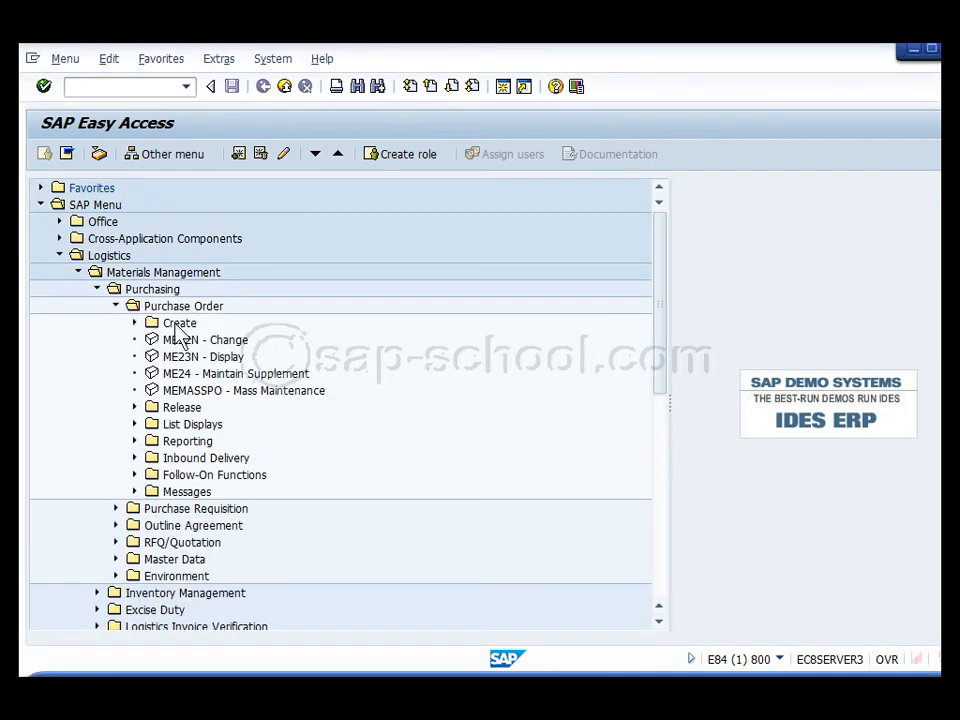
left_click(134, 323)
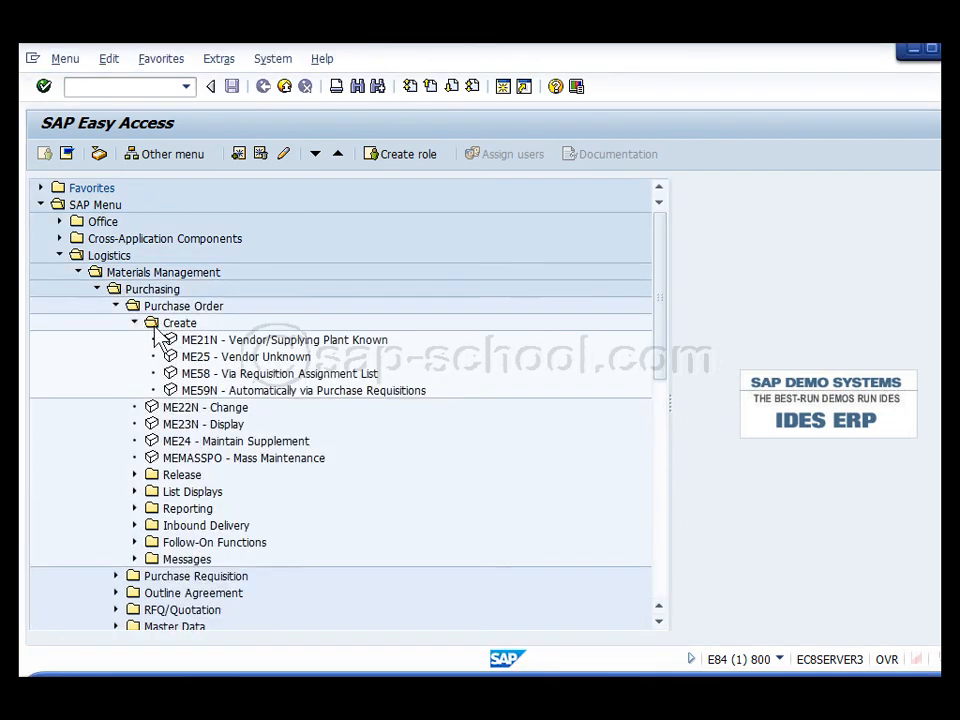
double_click(318, 342)
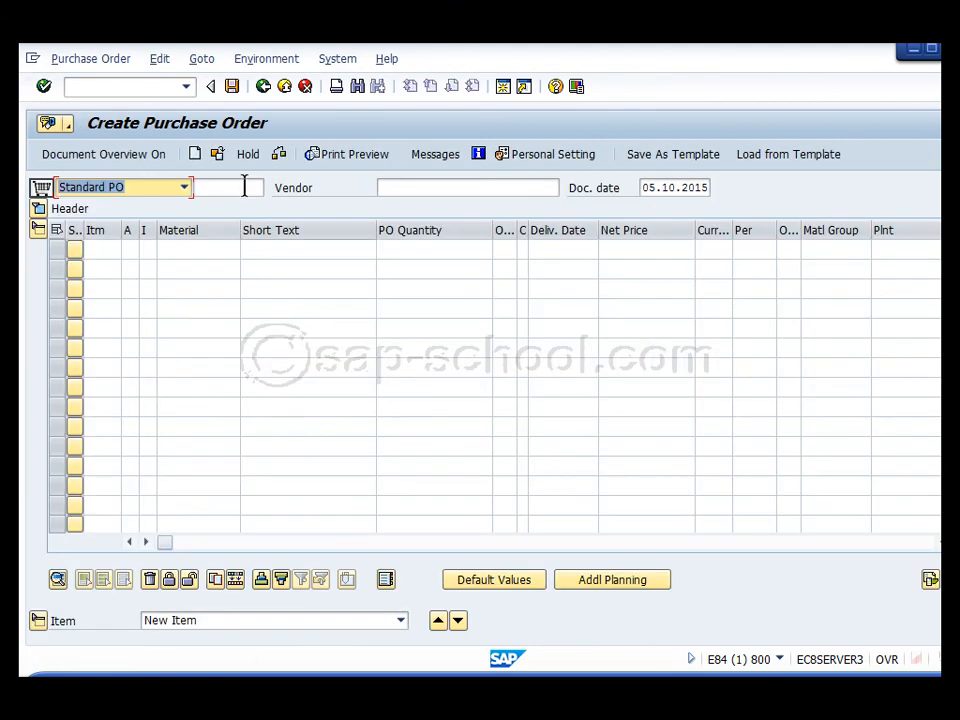
Step: Enter vendor t-k521a11 in the purchase order and expand the header
left_click(456, 188)
type("t")
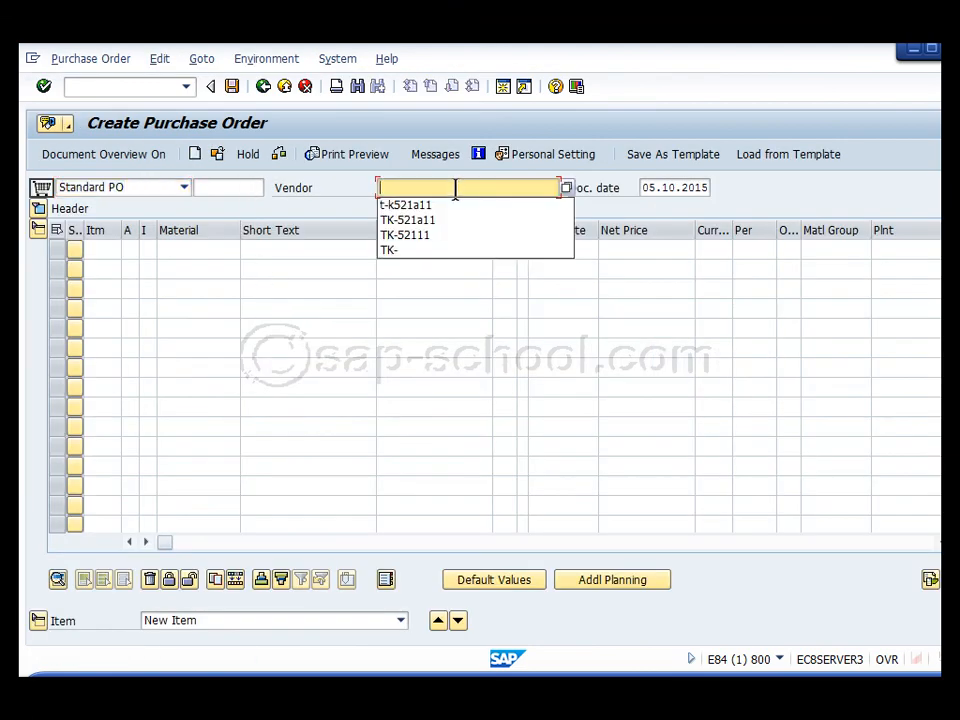
left_click(450, 206)
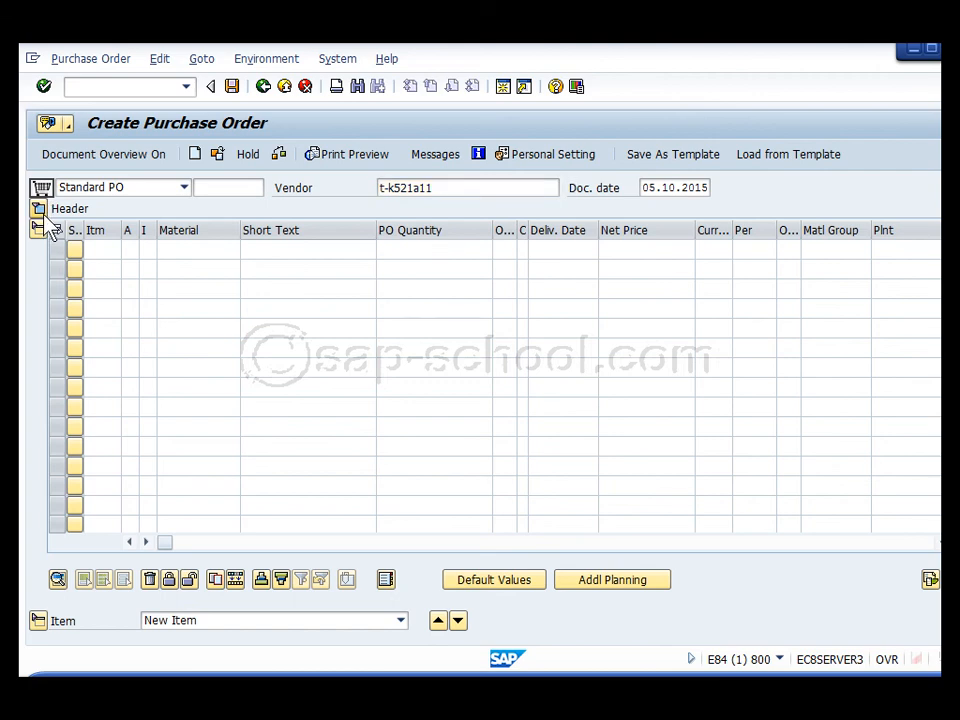
left_click(38, 208)
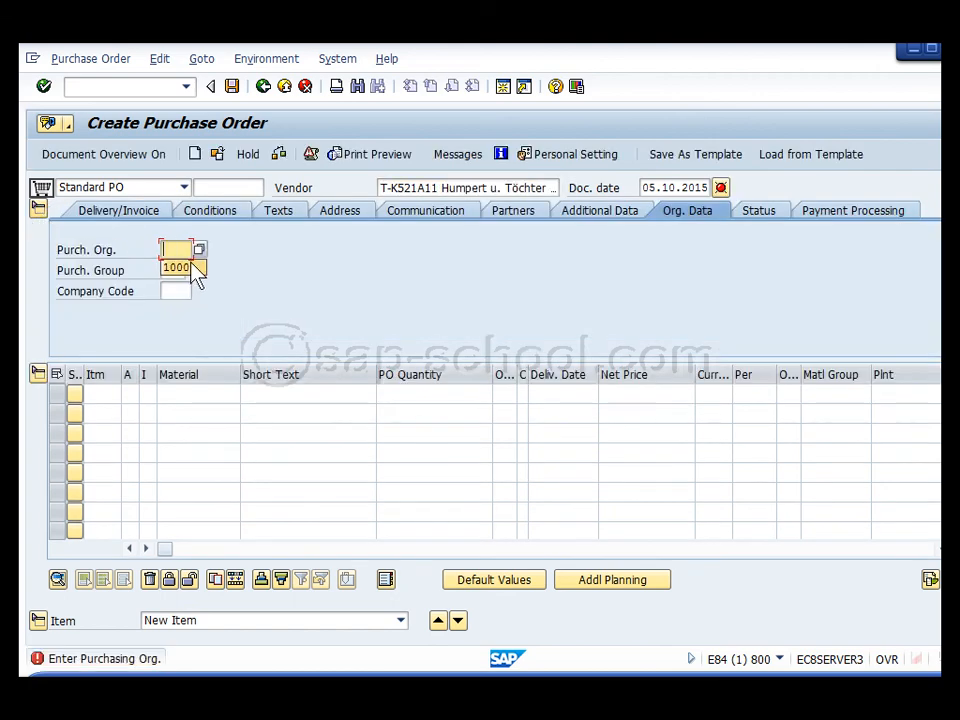
Step: Set the organizational data to purchasing organization 1000, purchasing group Z21 and company code 1000
left_click(192, 266)
left_click(180, 270)
left_click(179, 252)
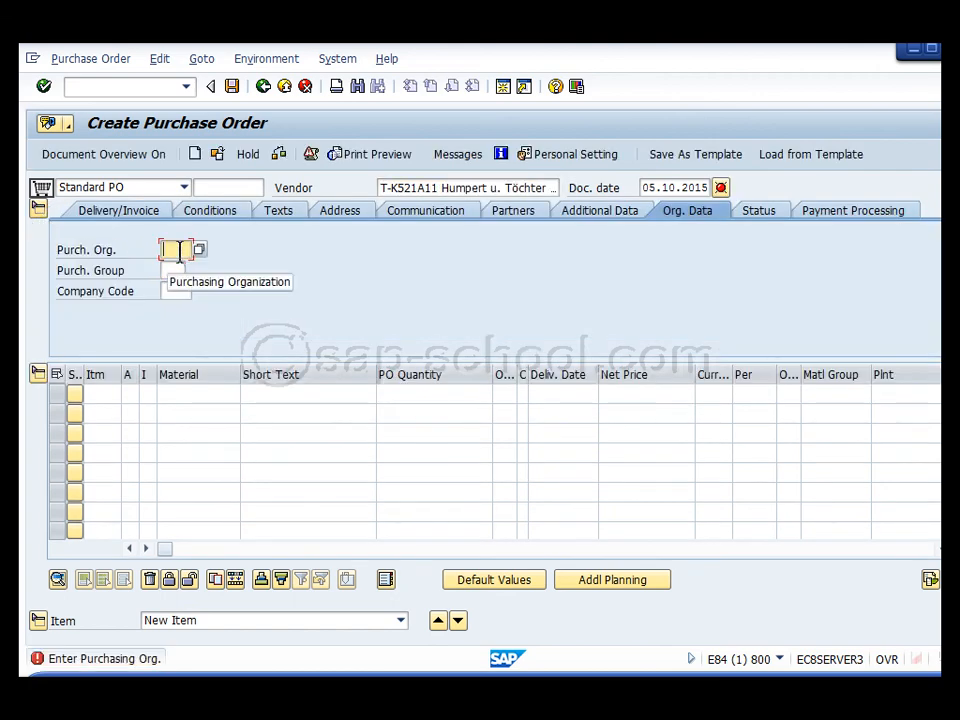
left_click(180, 267)
left_click(176, 270)
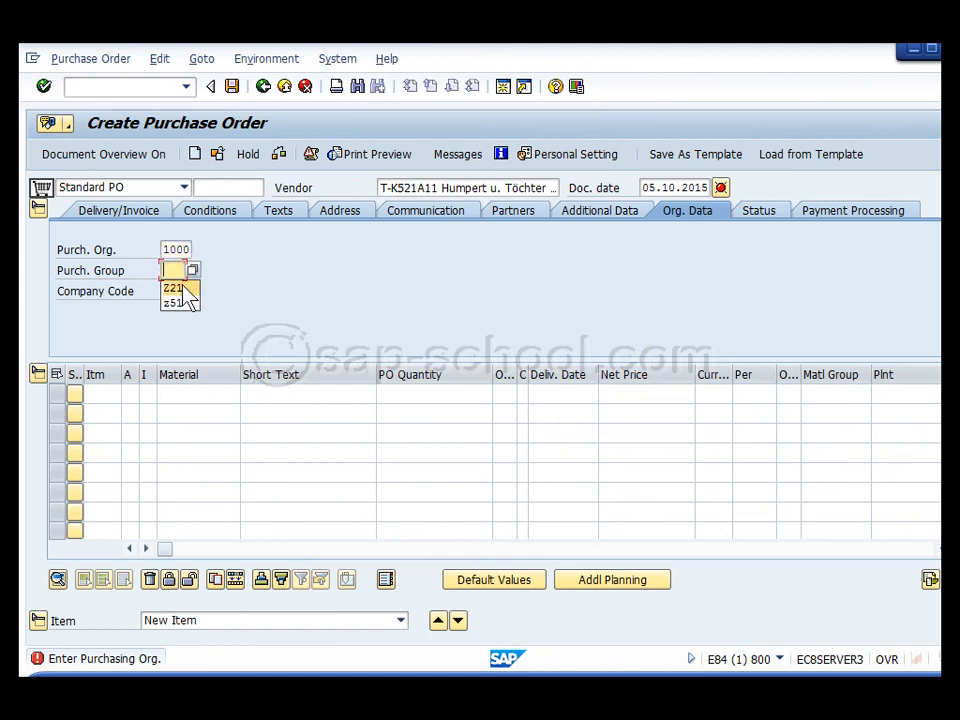
left_click(180, 289)
left_click(172, 290)
left_click(182, 309)
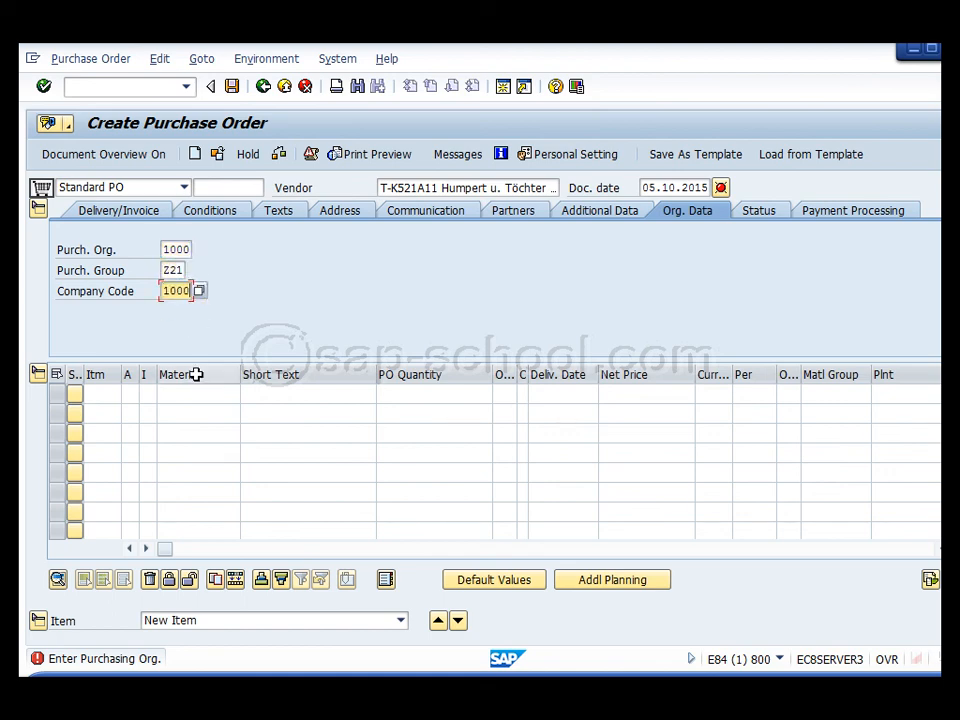
Step: Enter the first item with material t-rel11, PO quantity 500 and plant 1000
left_click(196, 393)
left_click(214, 421)
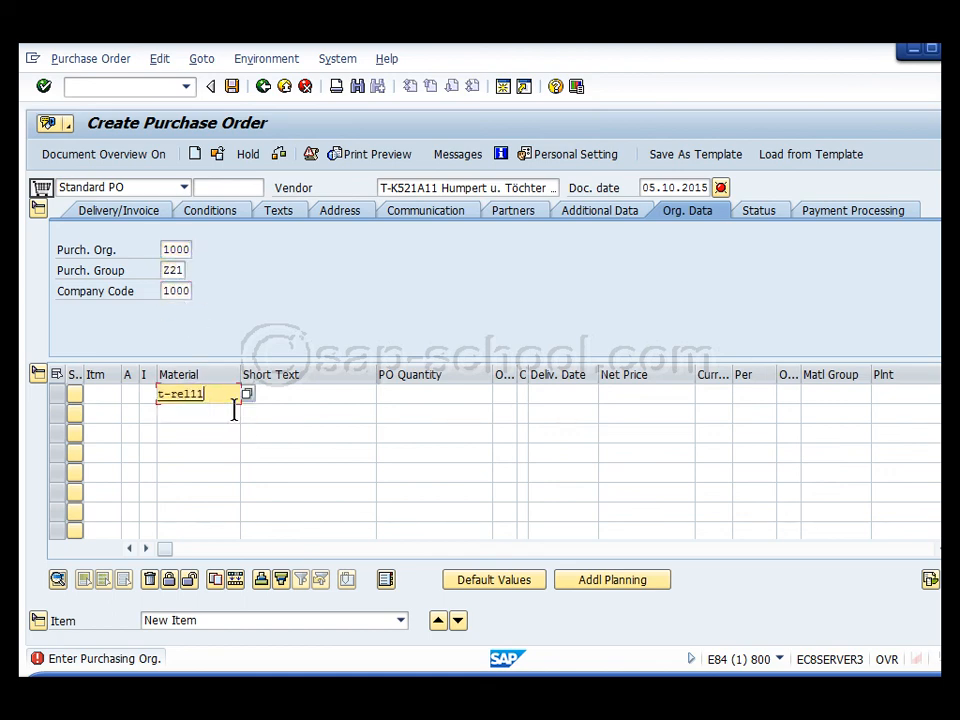
left_click(431, 395)
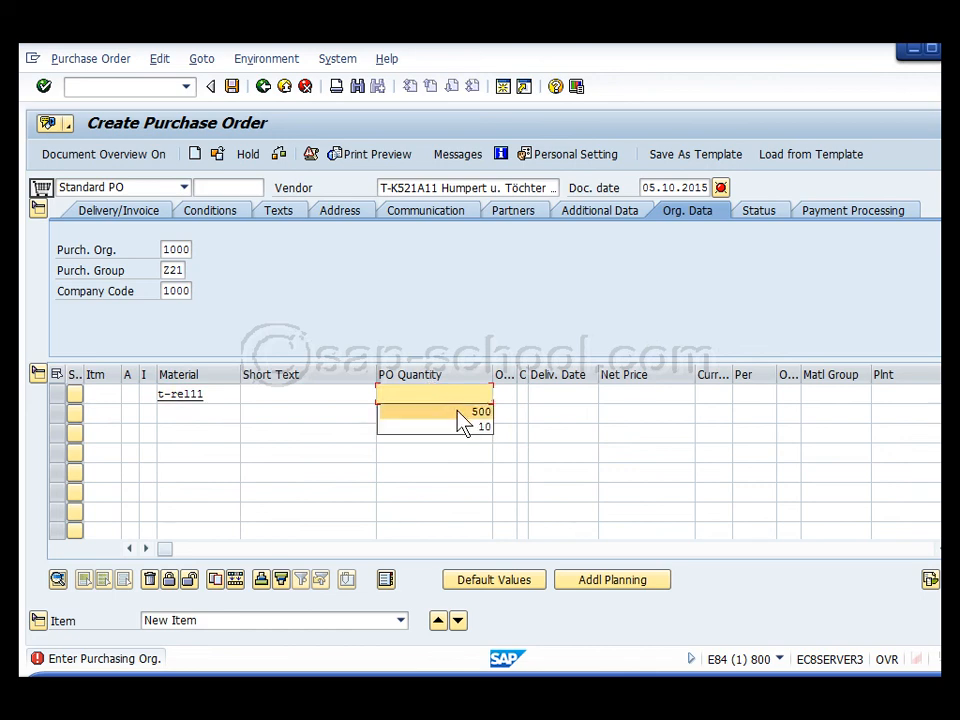
left_click(456, 411)
left_click(899, 399)
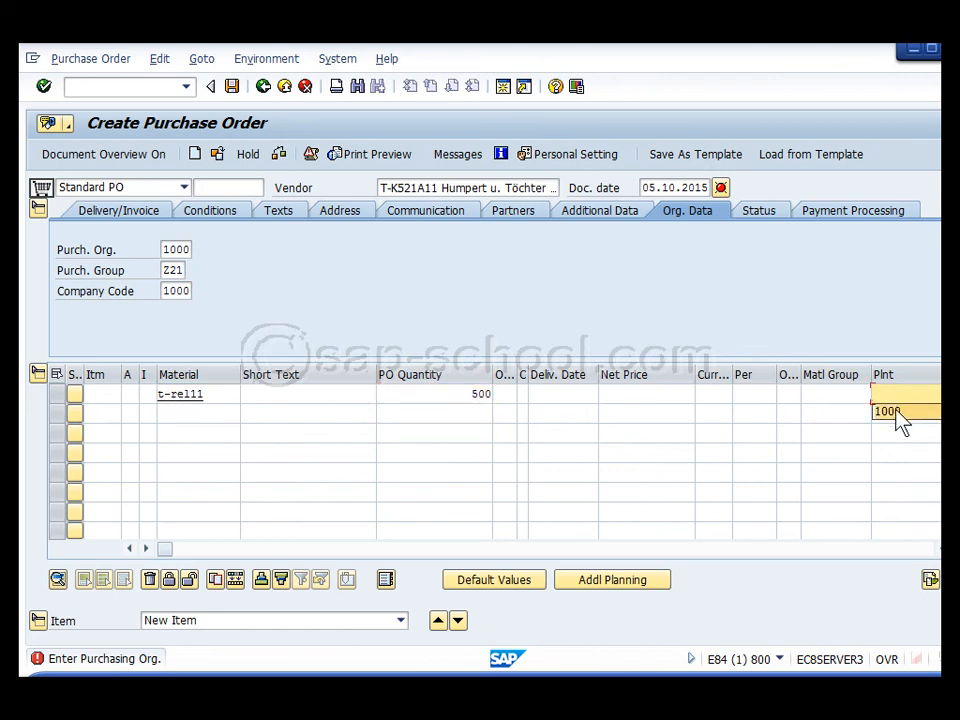
left_click(898, 412)
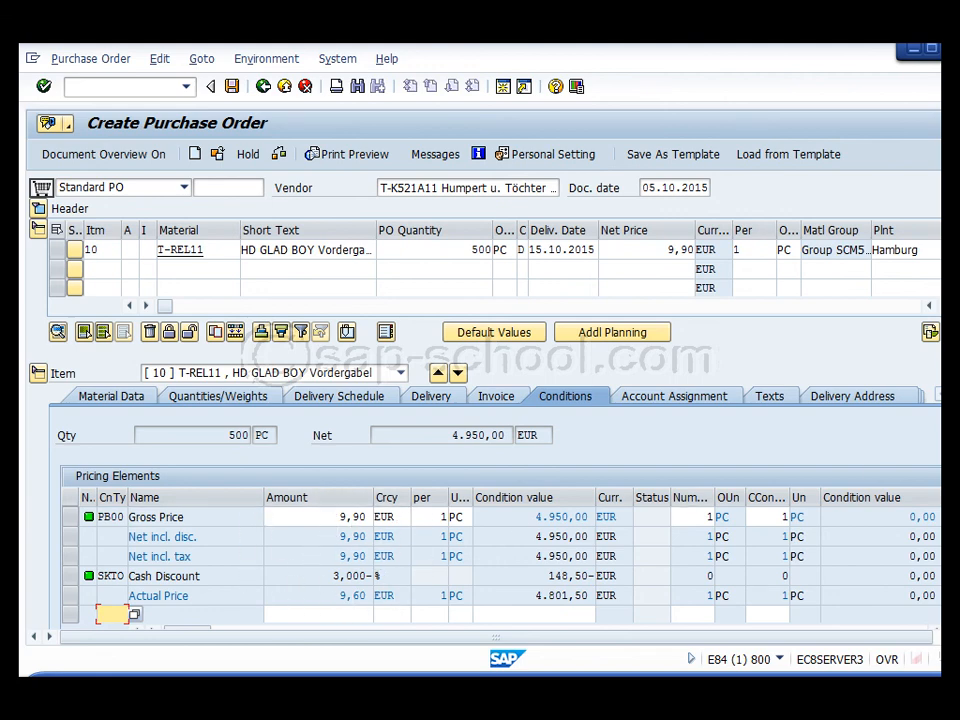
Step: Open the pricing analysis from the item's conditions and examine the condition record under PB00's access 35
scroll(480, 400, "down", 2)
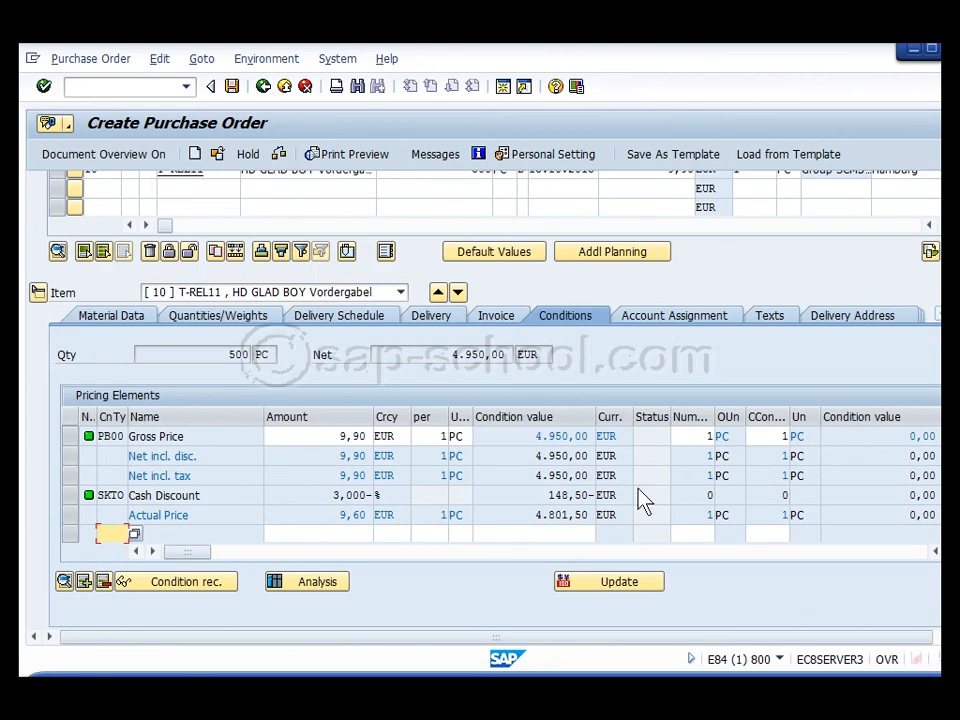
left_click(324, 584)
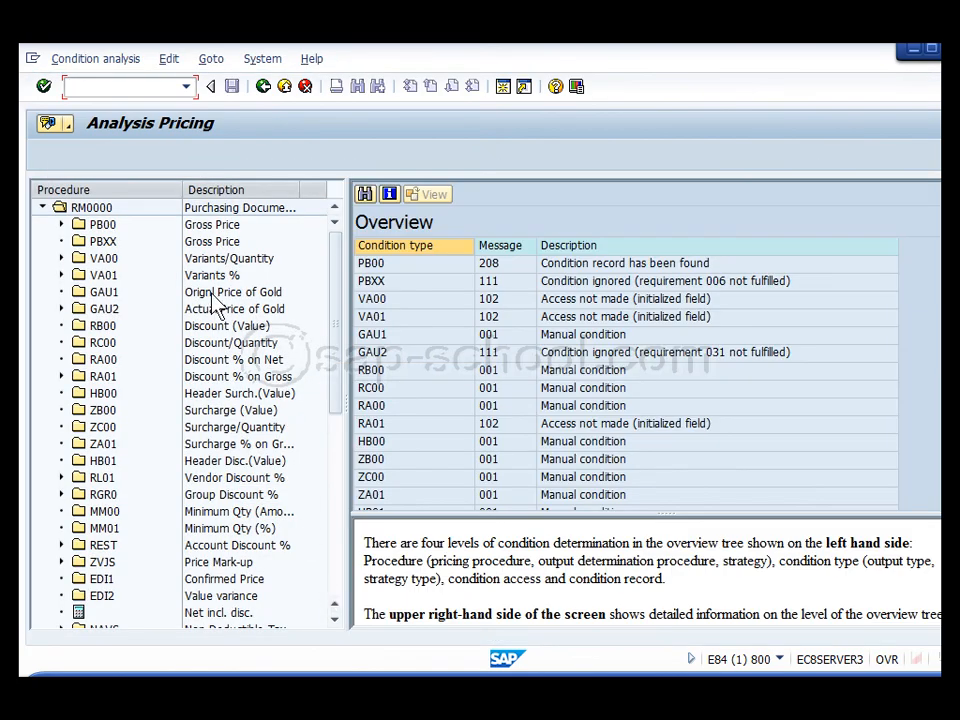
left_click(61, 224)
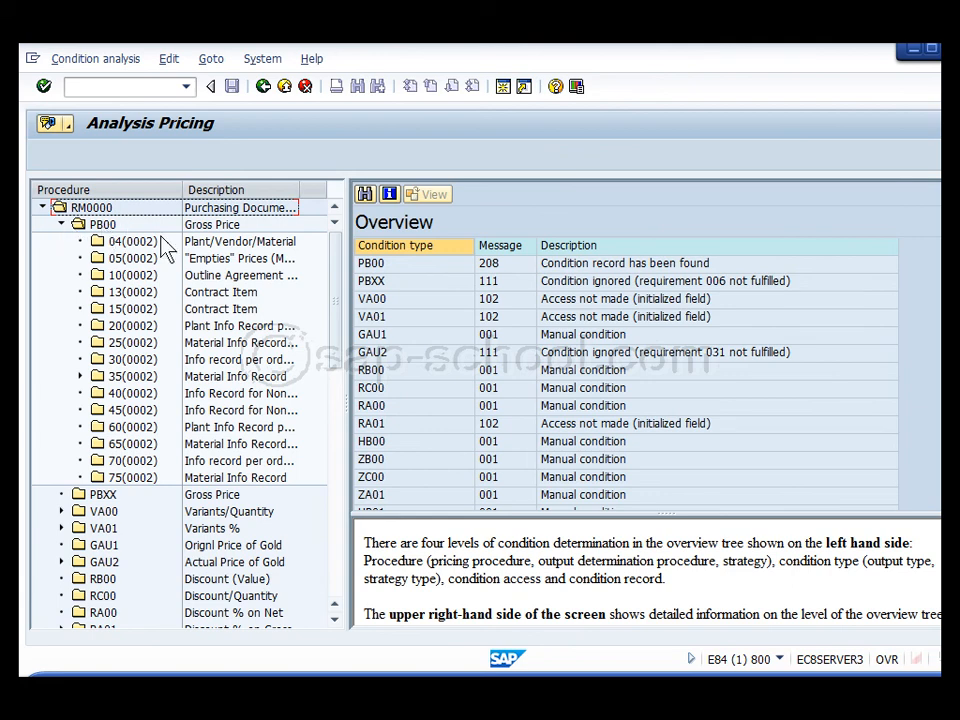
left_click(82, 377)
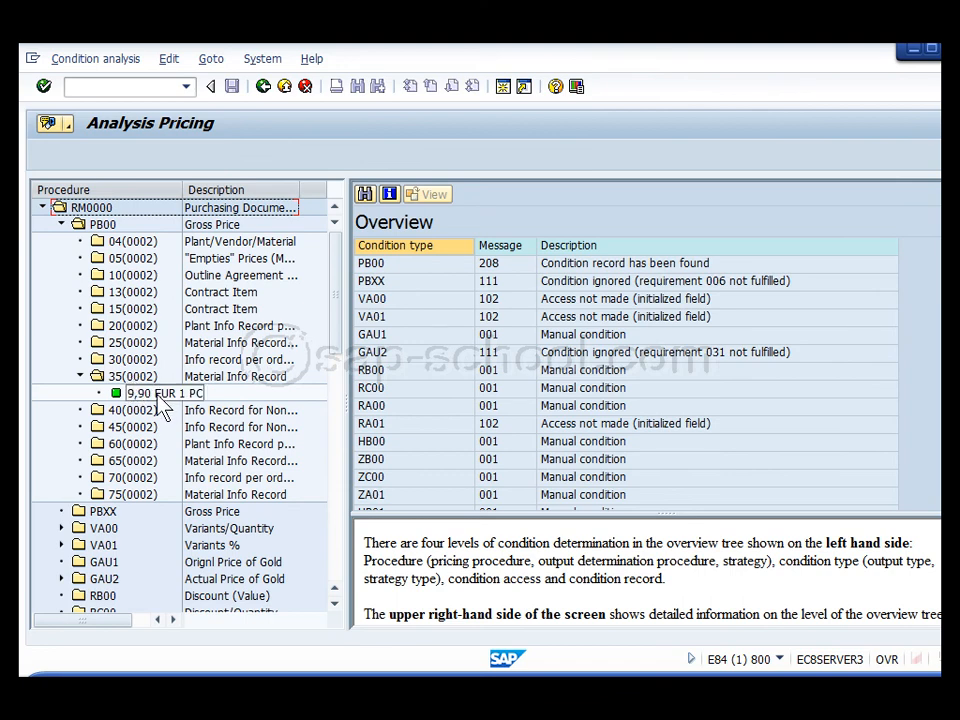
Step: Display the gross price condition record under PB00's access 35, check its key and validity, and return to the pricing analysis
left_click(157, 398)
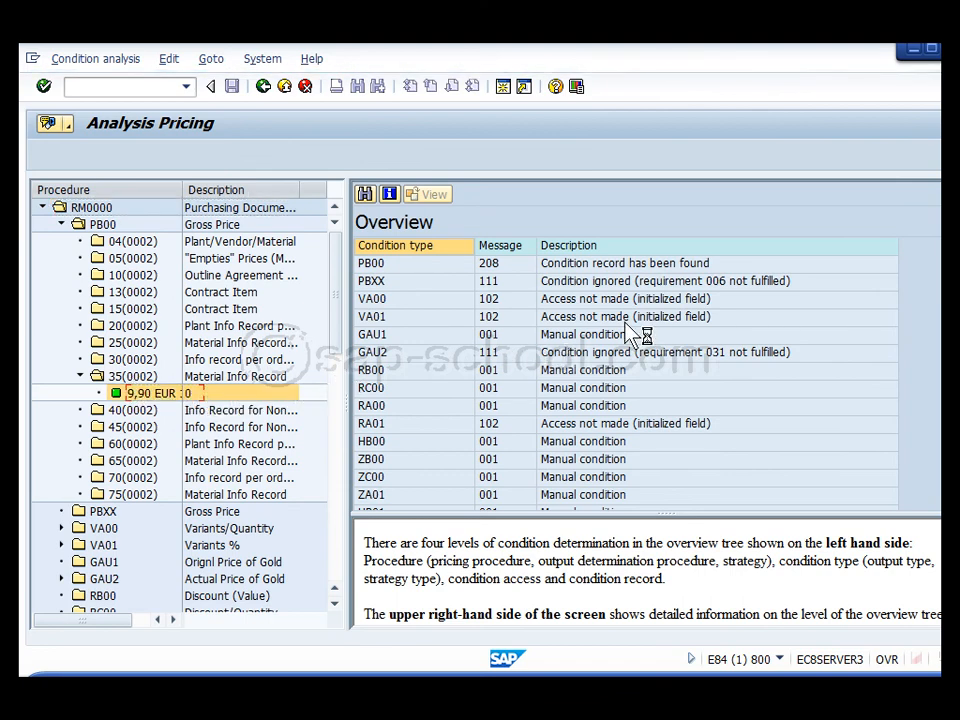
double_click(133, 393)
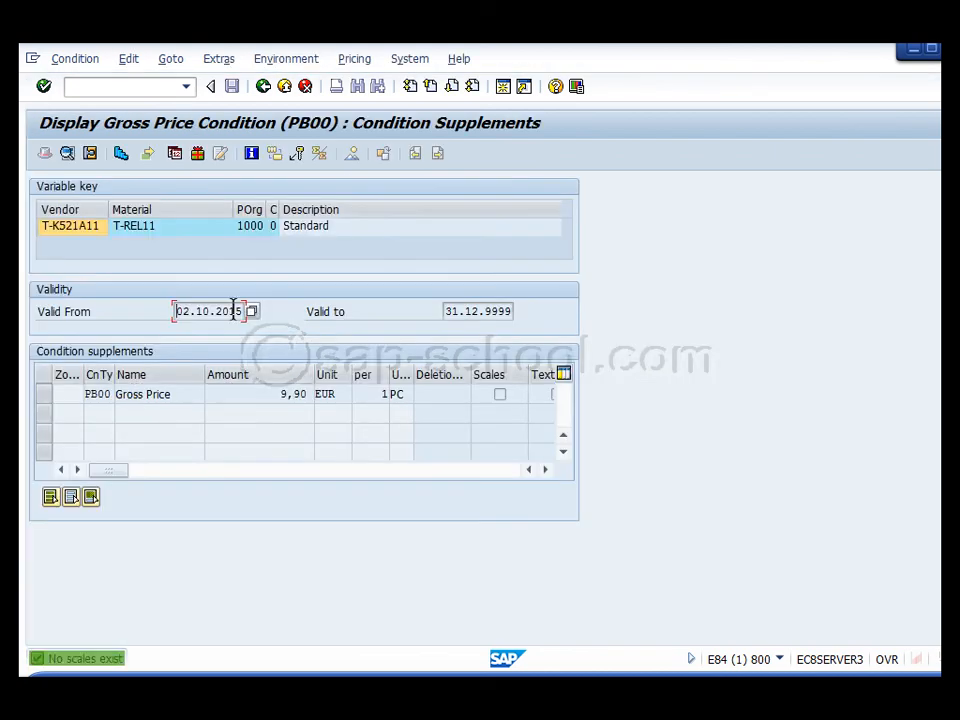
left_click(264, 86)
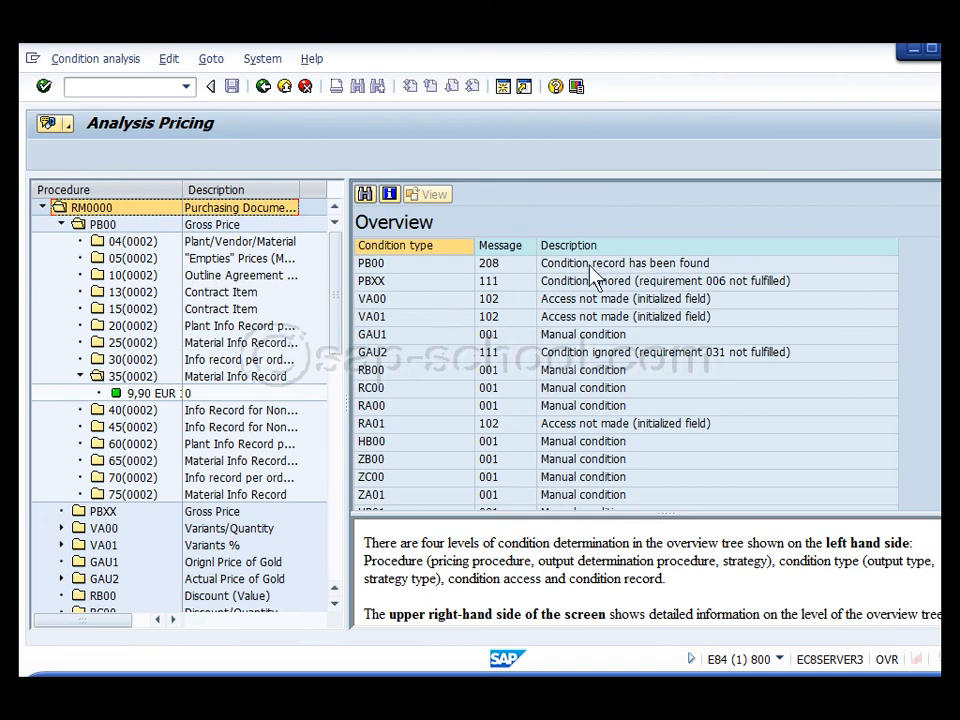
Step: Examine the details of PB00's accesses 04, 05 and 10, and recheck the condition record under access 35
left_click(128, 245)
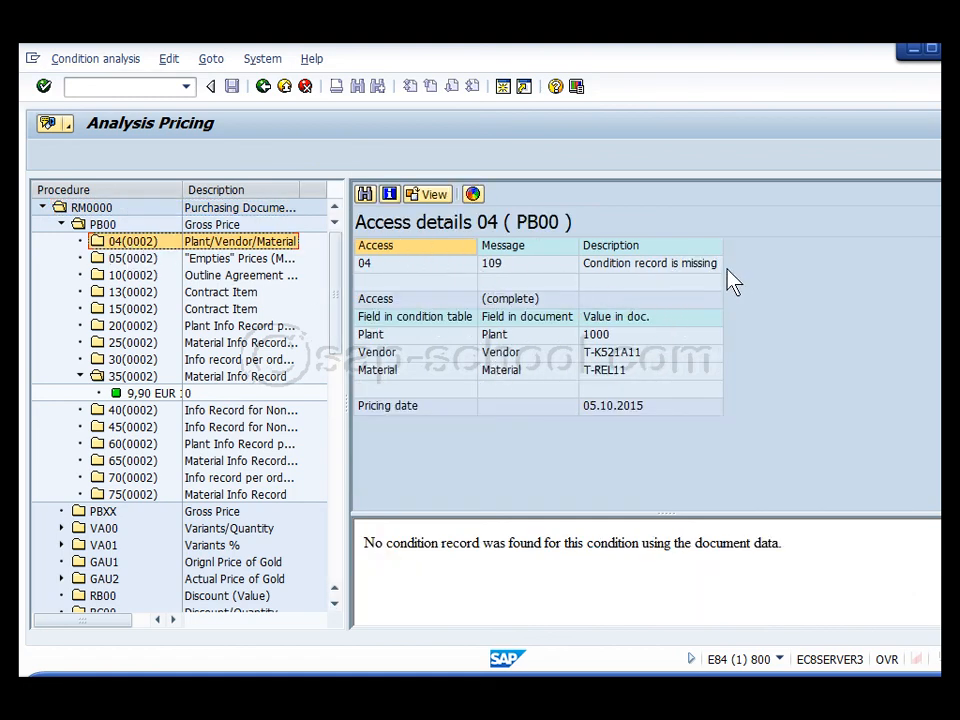
left_click(134, 258)
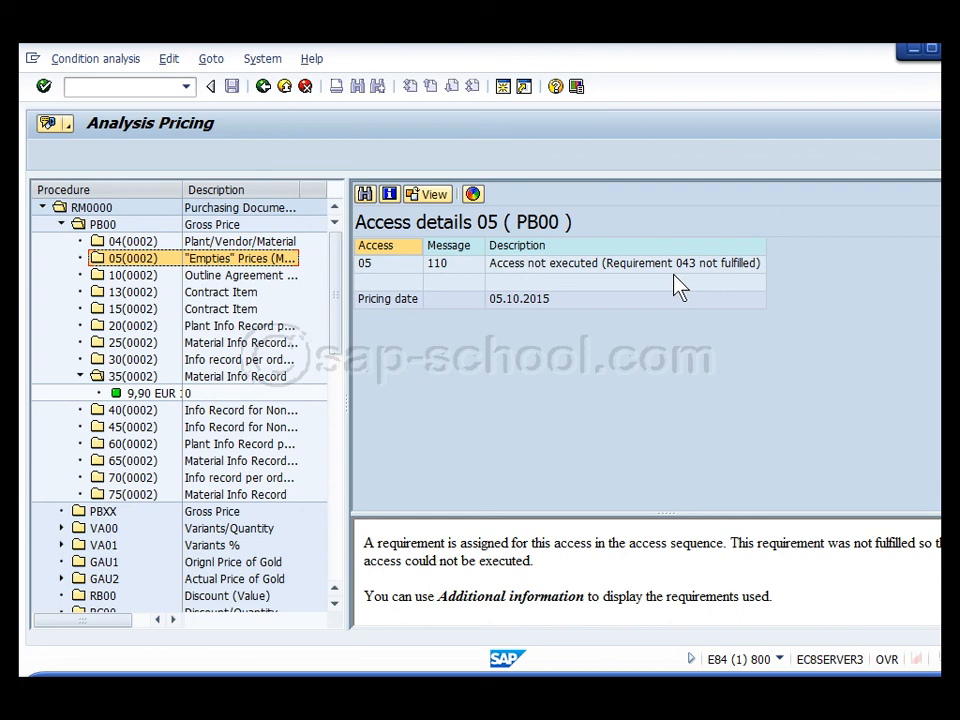
left_click(133, 275)
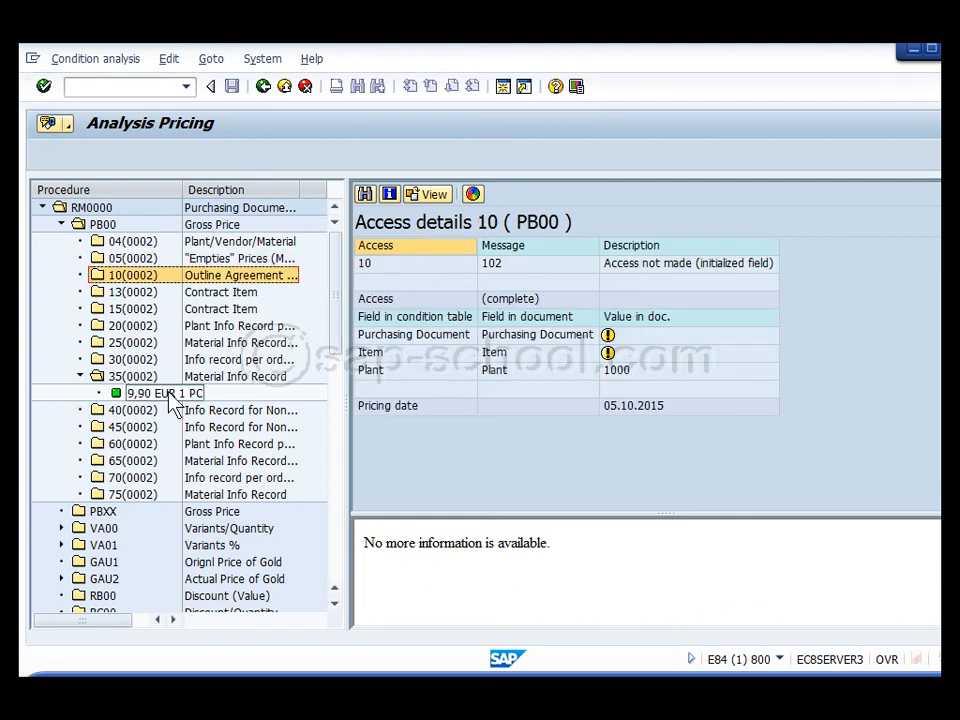
left_click(158, 394)
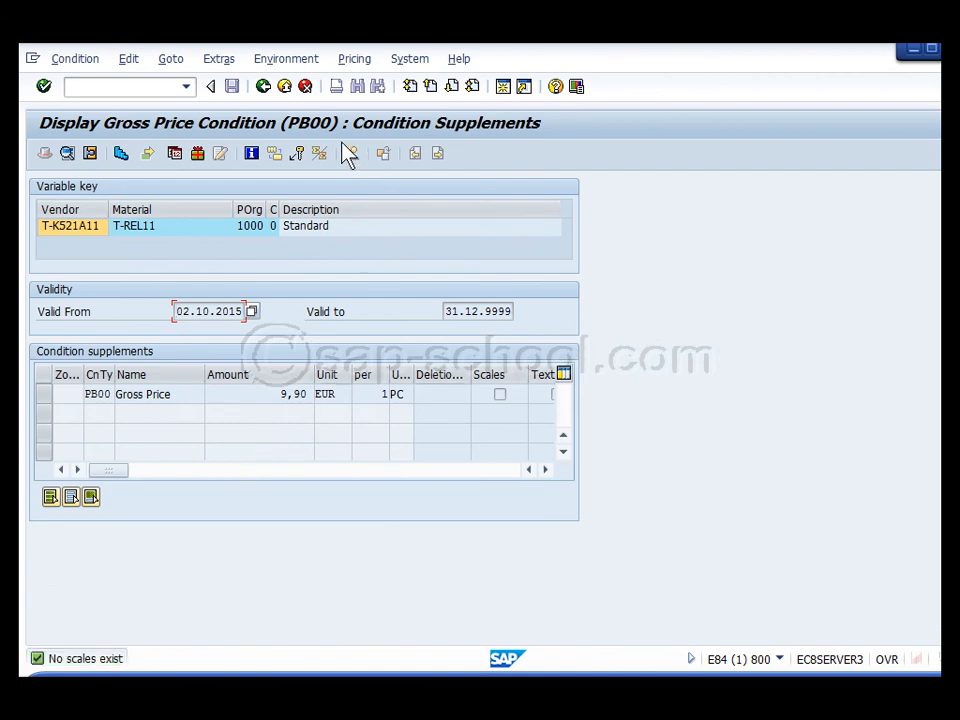
left_click(270, 90)
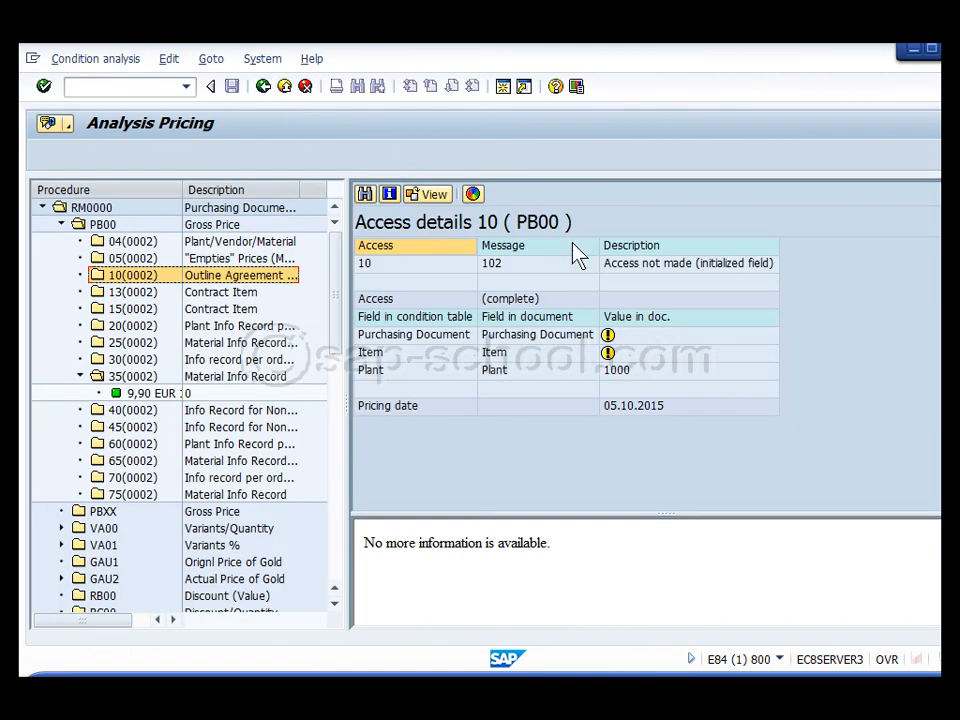